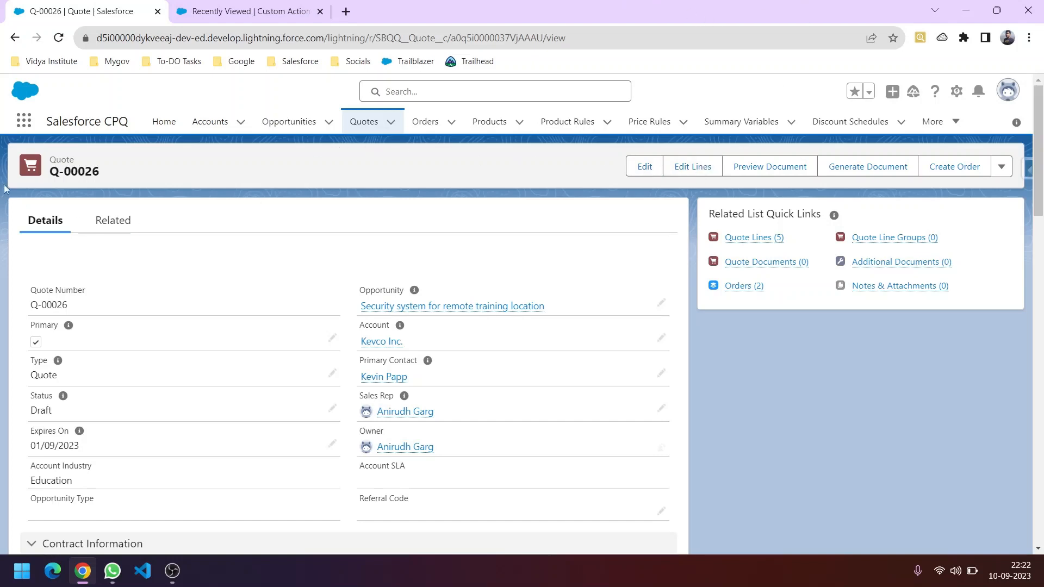
- Open quote Q-00026 for line editing and examine the product filter fields in Product Selection, closing them without adding products
click(693, 168)
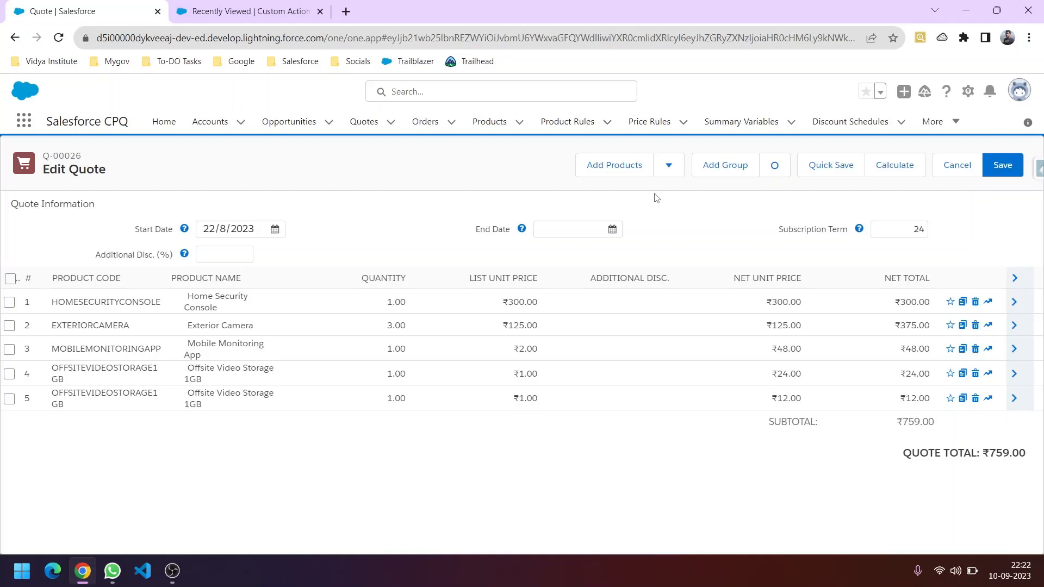
click(620, 170)
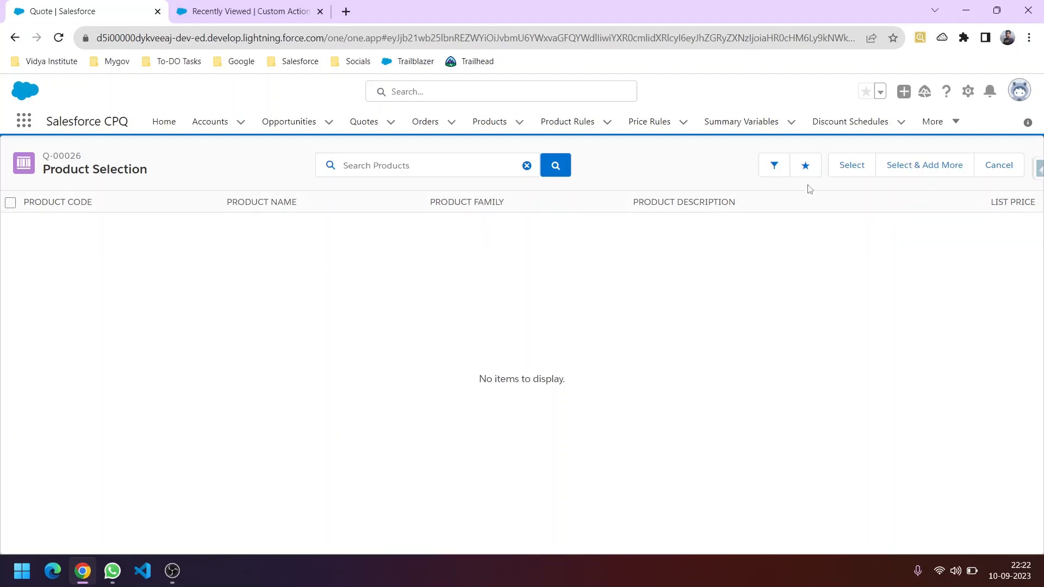
click(774, 165)
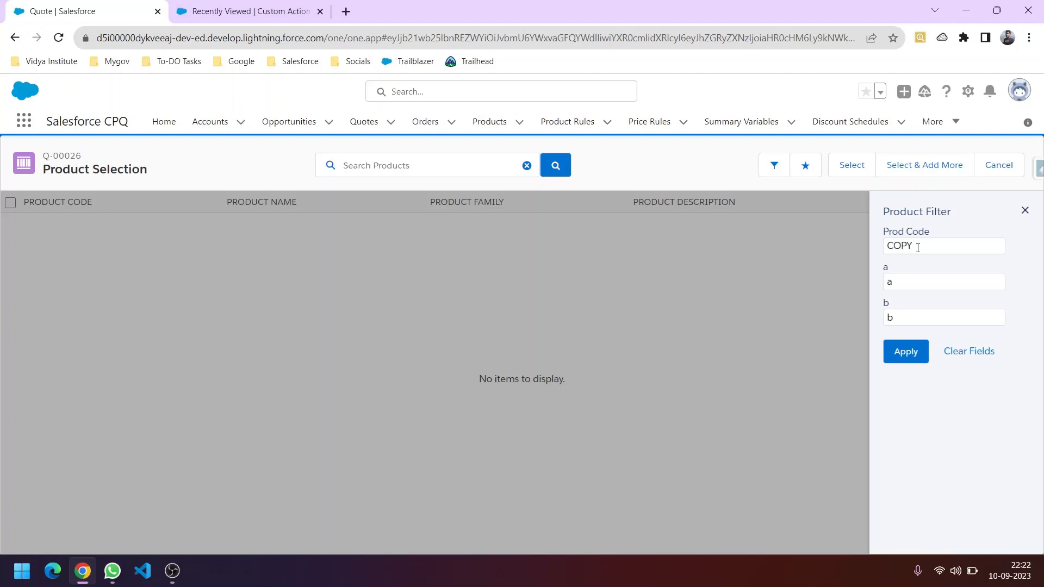
click(1024, 210)
click(992, 176)
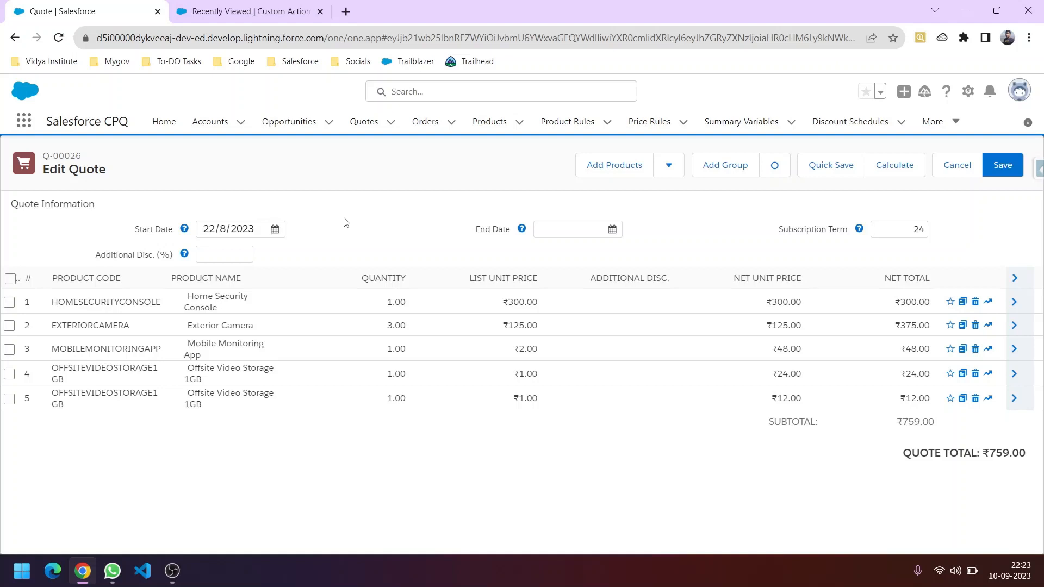
- Find the Custom Actions list with the search "cust" and start a new custom action record
click(235, 13)
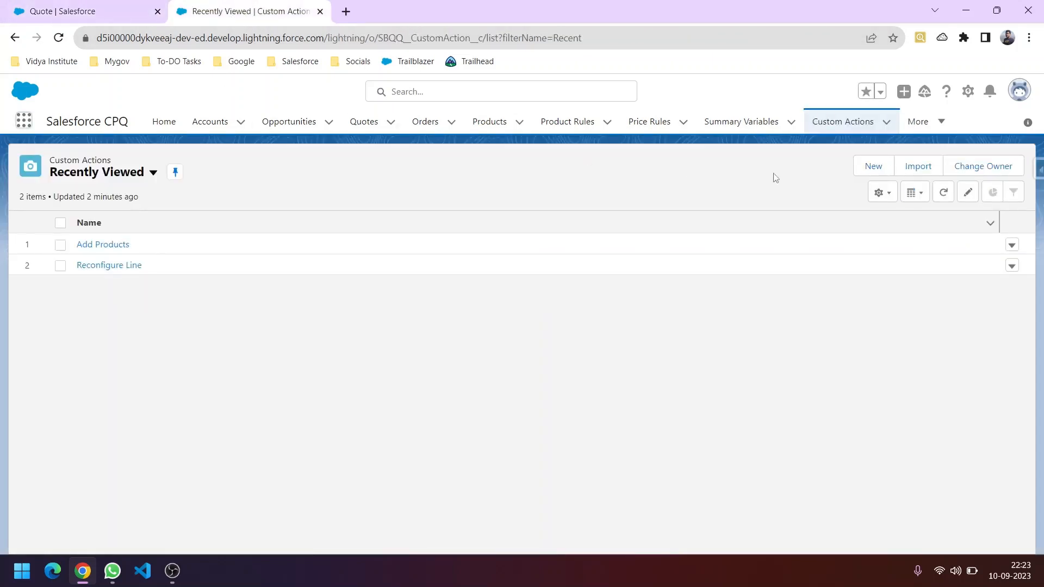
click(25, 123)
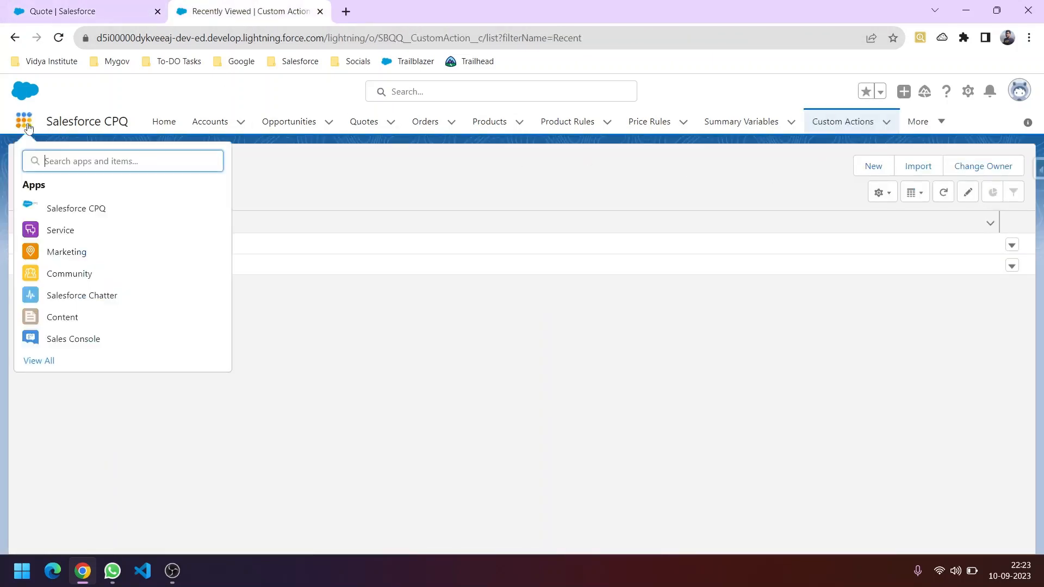
text(cust)
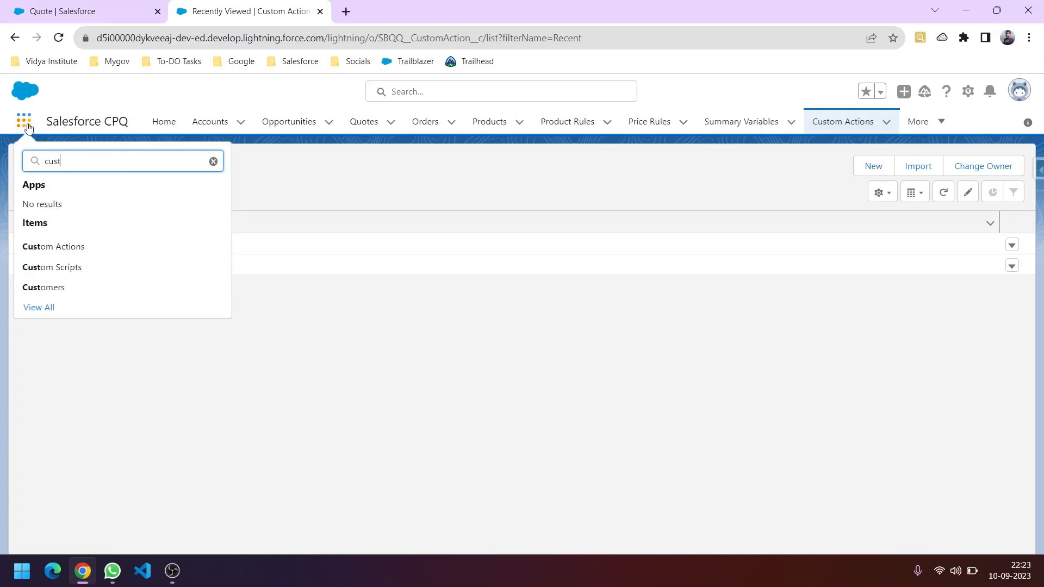
click(50, 254)
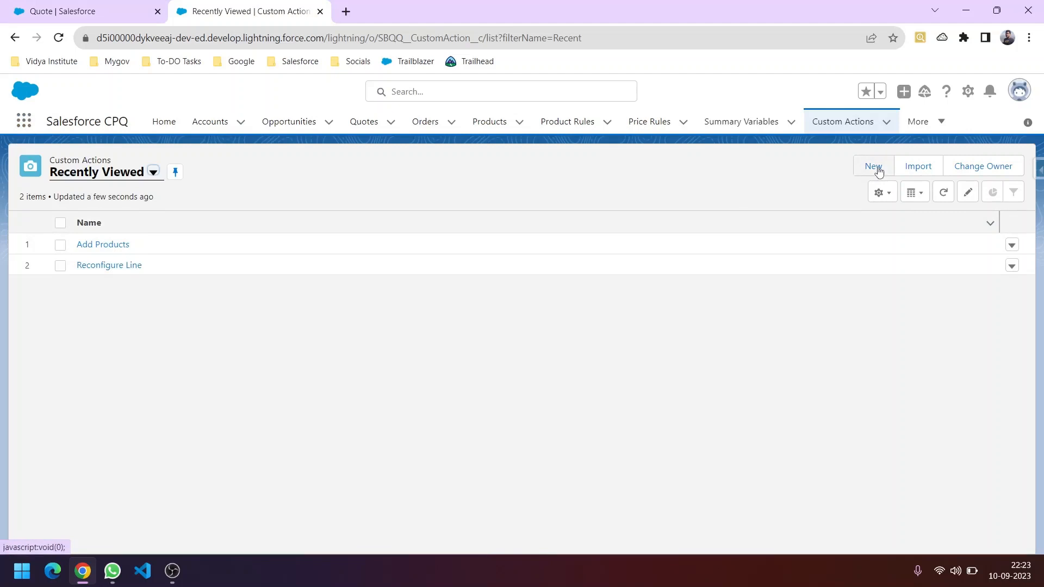
click(876, 168)
- Name the new custom action "Add Prod", checking the existing Add Products action in the quote line editor for reference
click(13, 4)
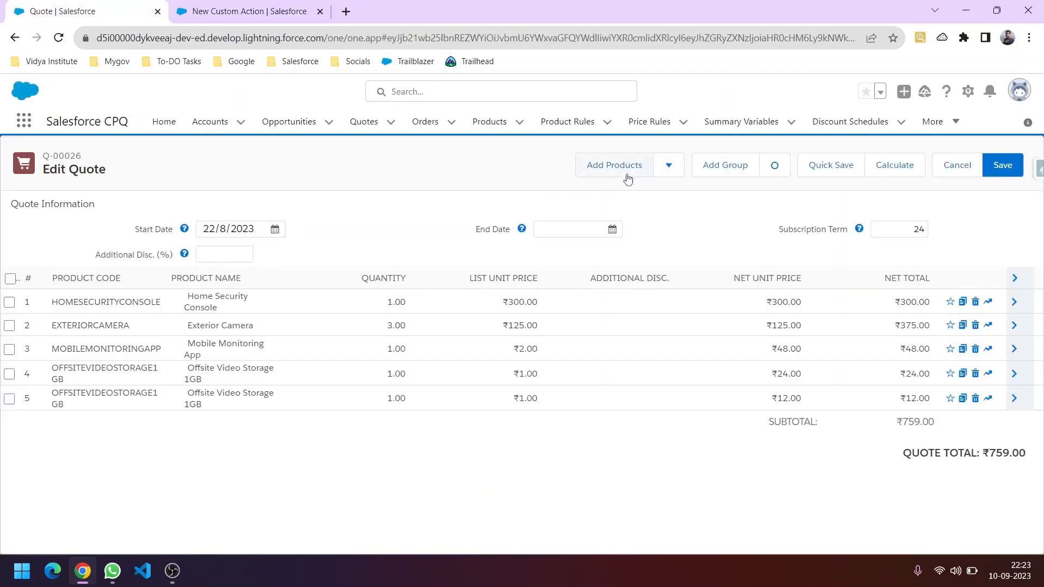
click(244, 11)
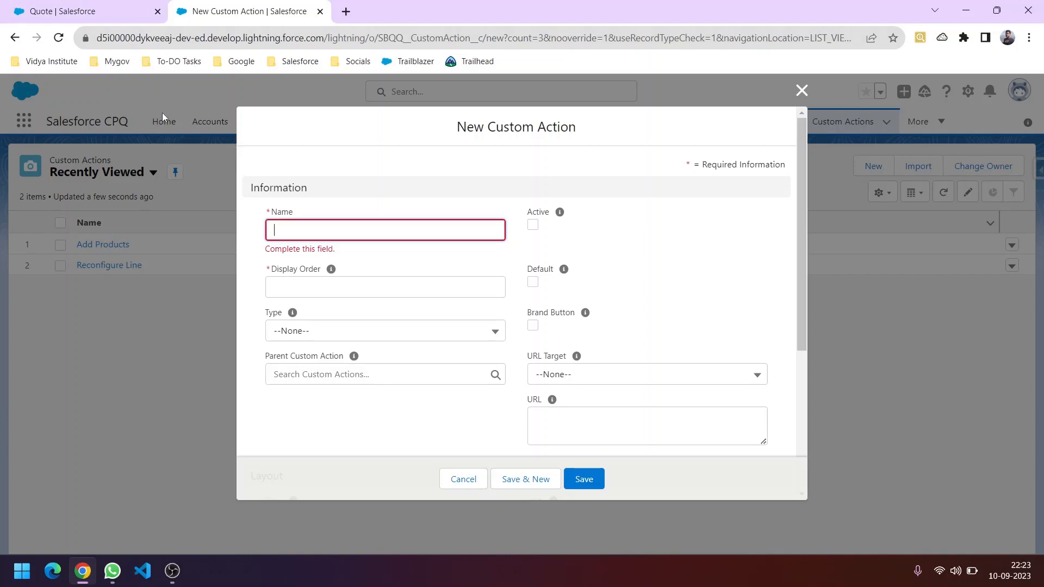
text(Ad)
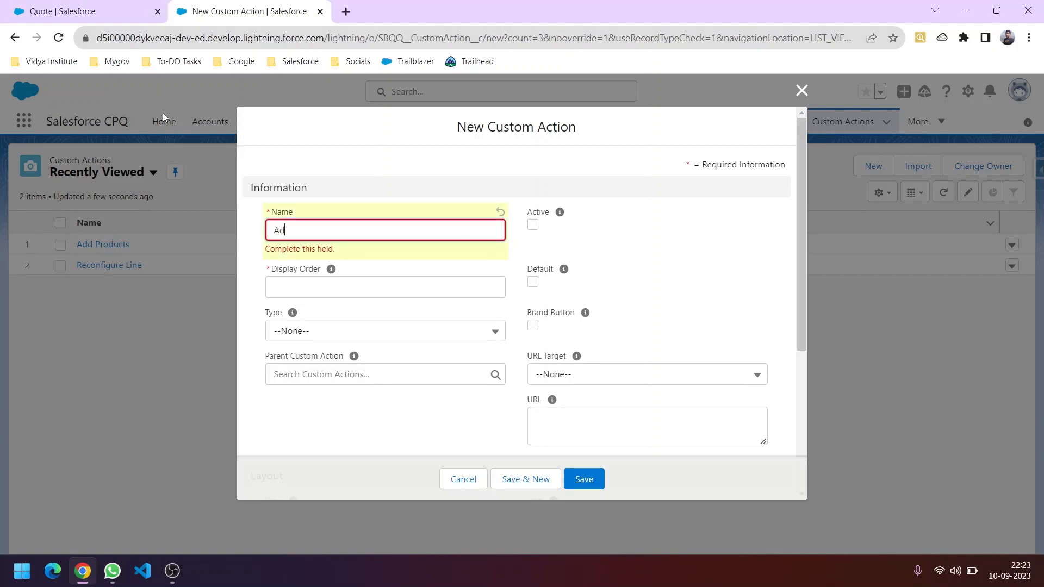
text(d Prod)
click(75, 10)
click(250, 11)
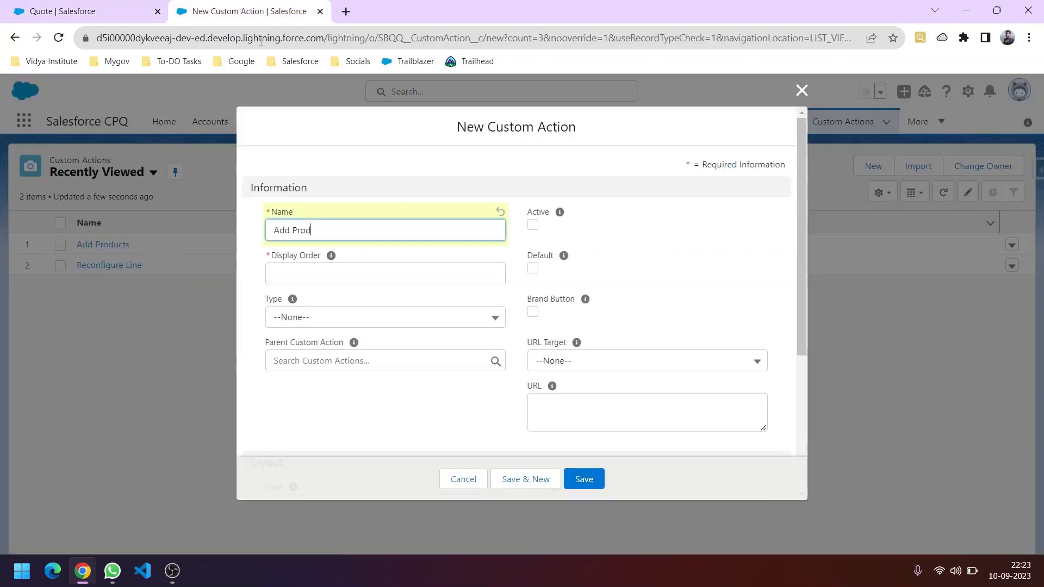
- Set the custom action's display order to 1, comparing it with the order of actions in the quote line editor
click(325, 277)
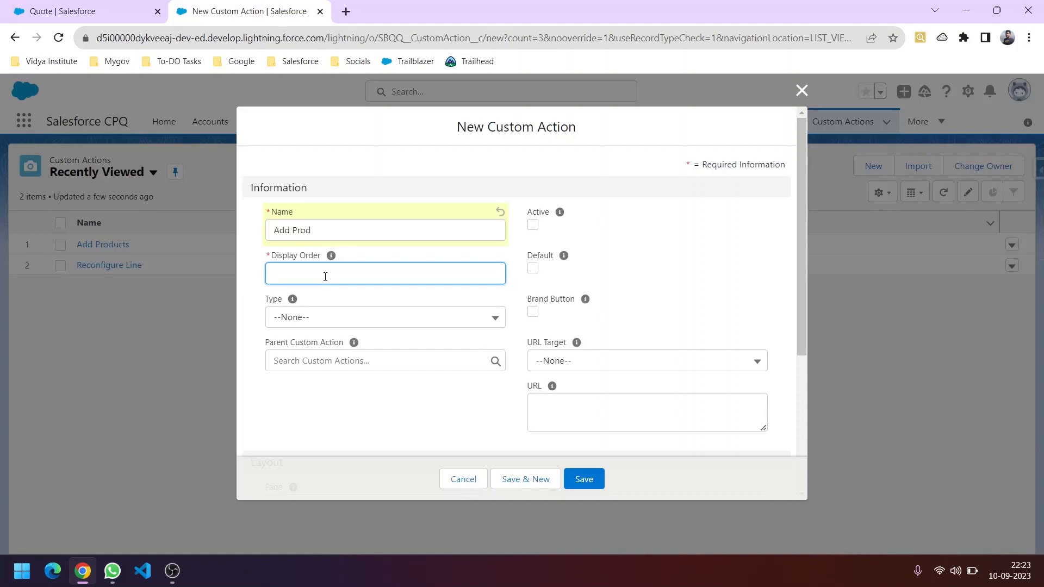
text(1)
click(70, 4)
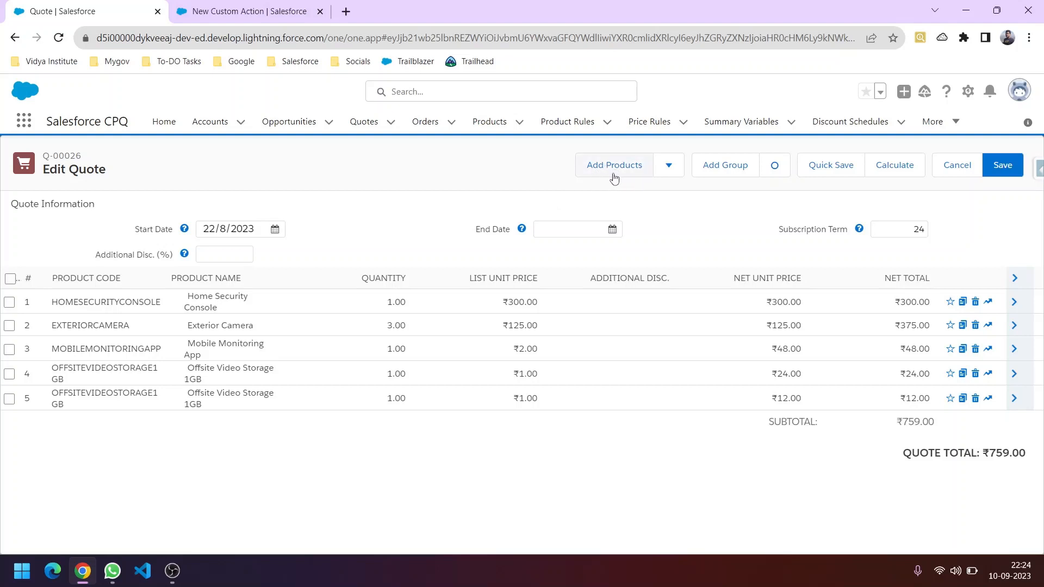
click(239, 11)
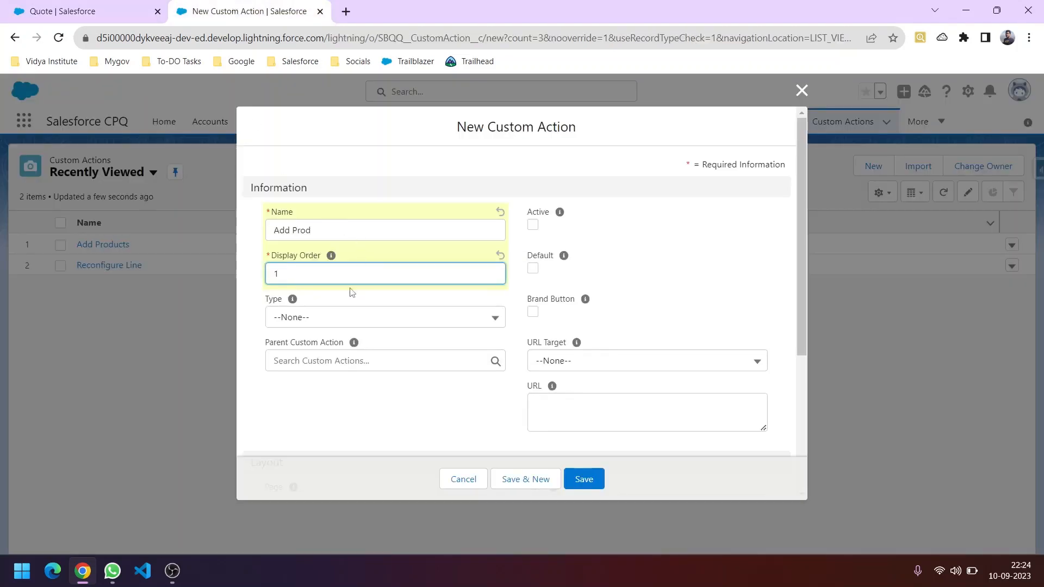
click(79, 12)
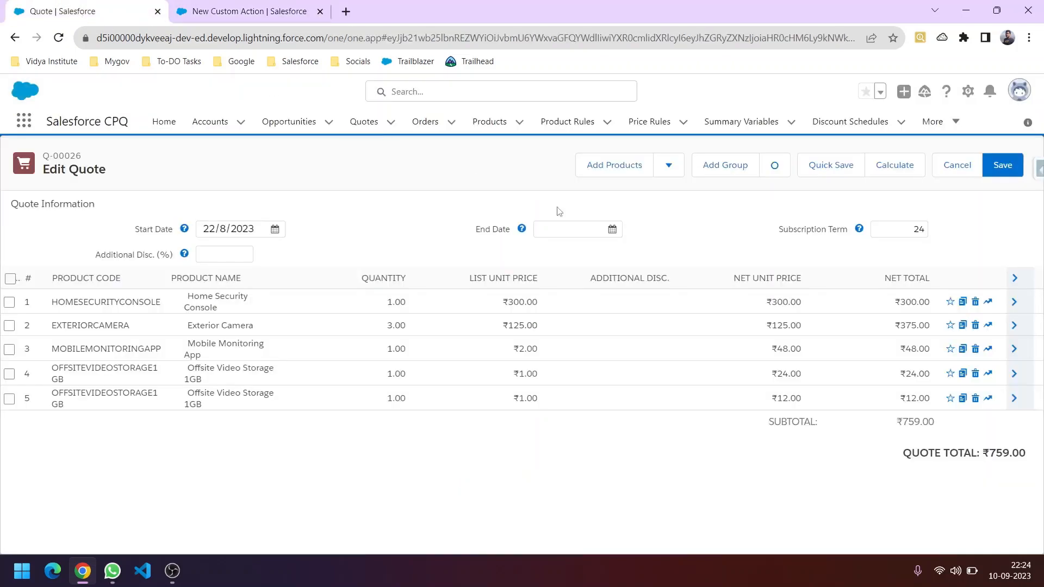
click(238, 10)
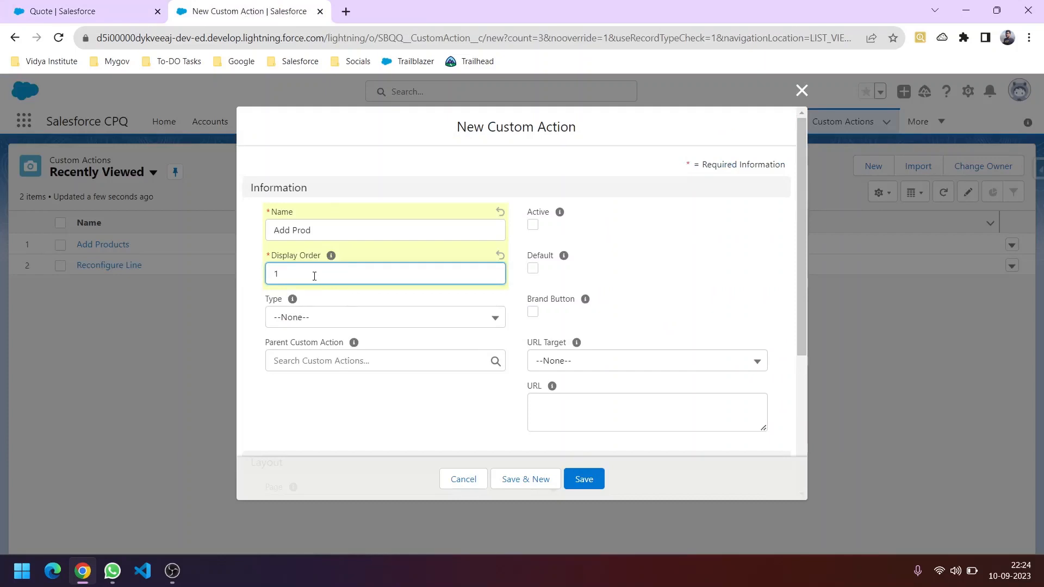
- Set the custom action's type to Button and enable its Active, Default and Brand Button options
click(305, 318)
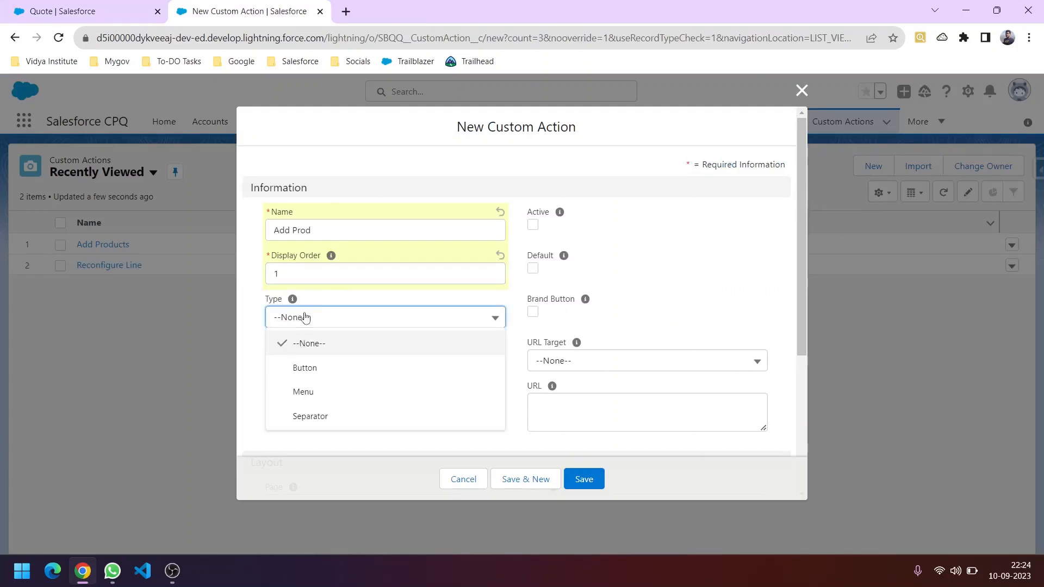
click(313, 365)
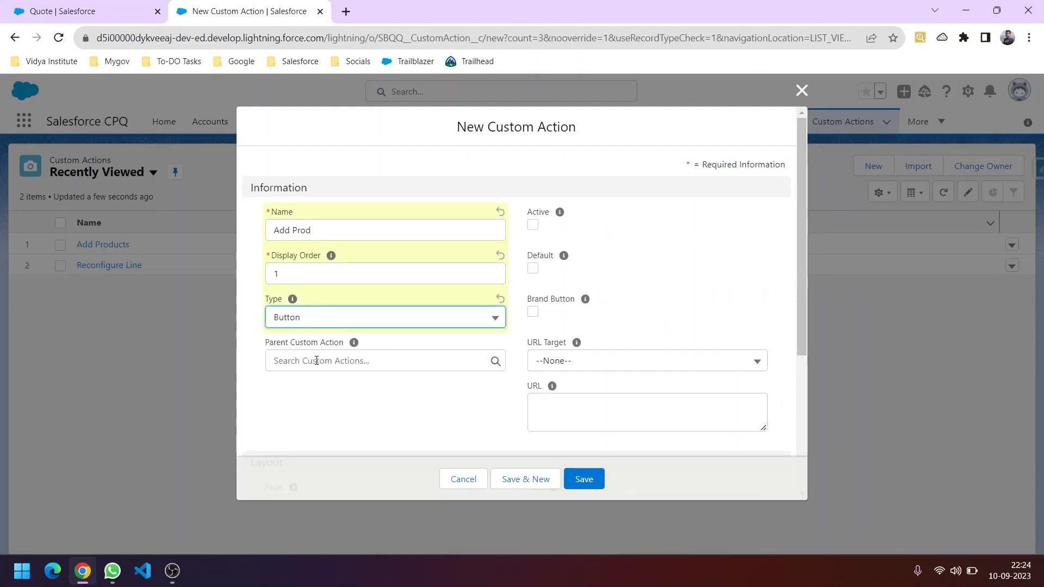
click(532, 225)
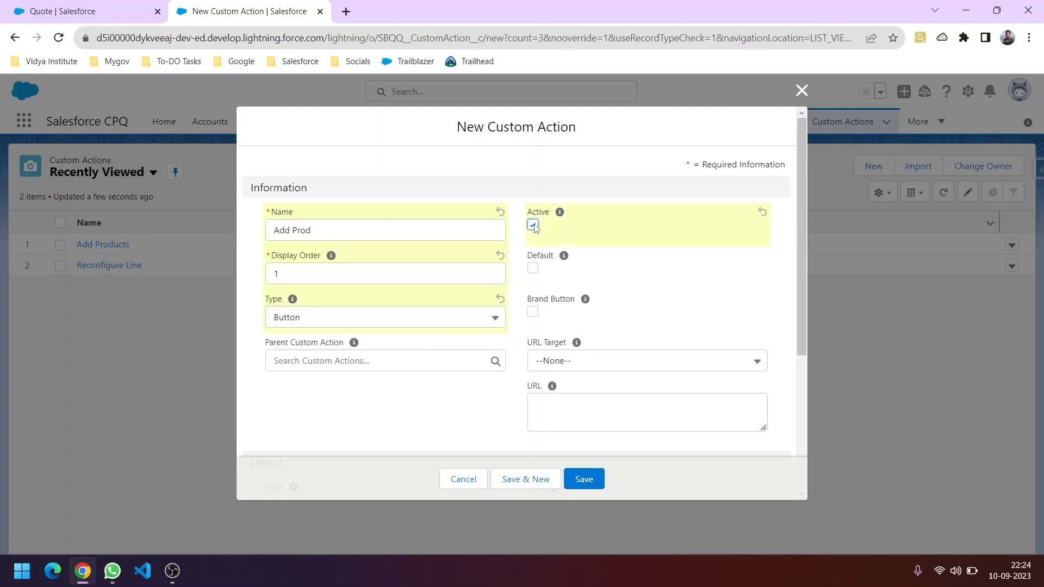
click(532, 268)
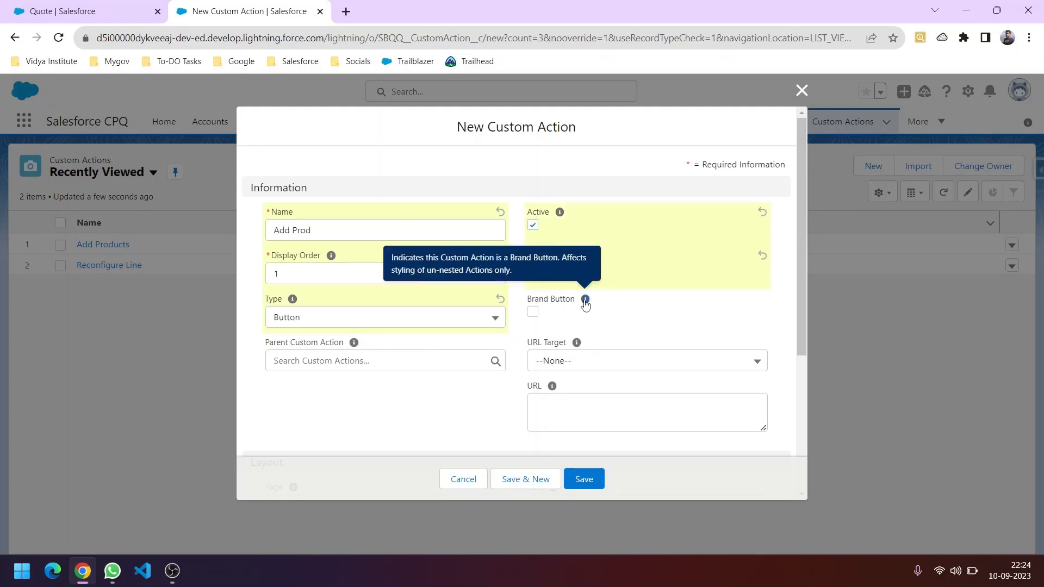
click(533, 312)
- In the custom action's layout settings, set the location to Quote/Group and the action to Add Products
scroll(564, 301, down, 1)
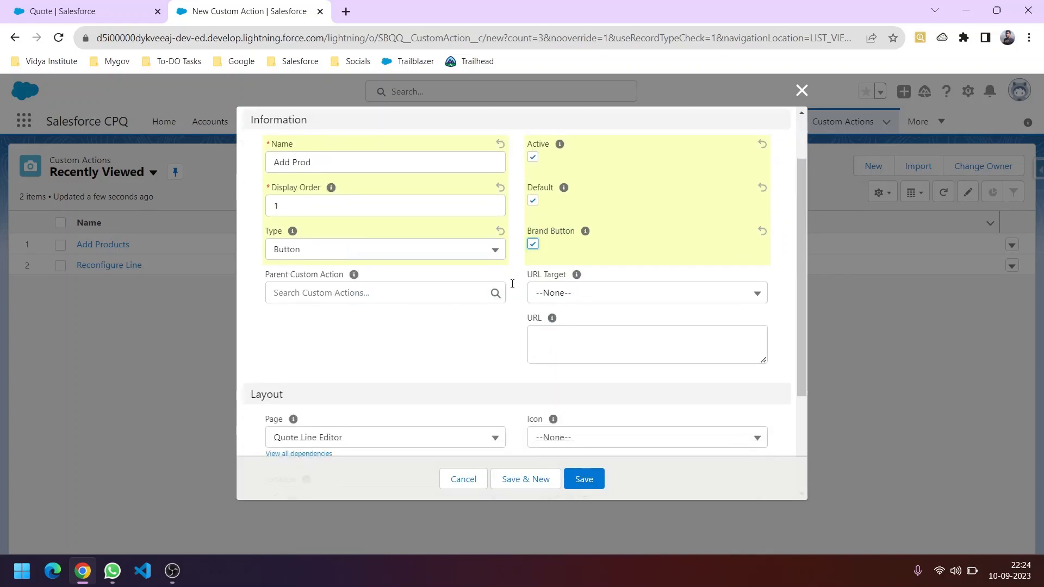
scroll(418, 309, down, 2)
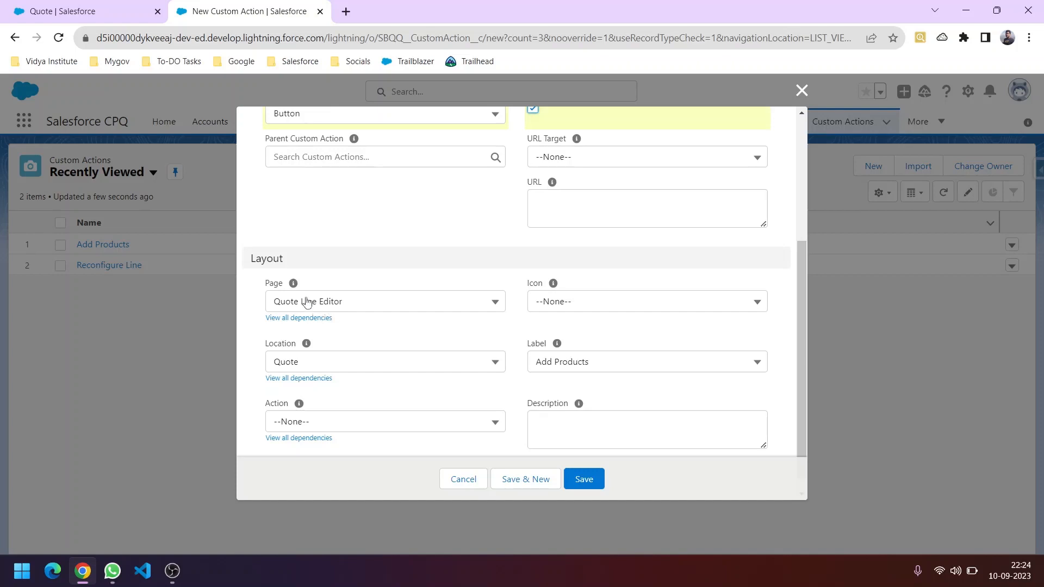
click(87, 10)
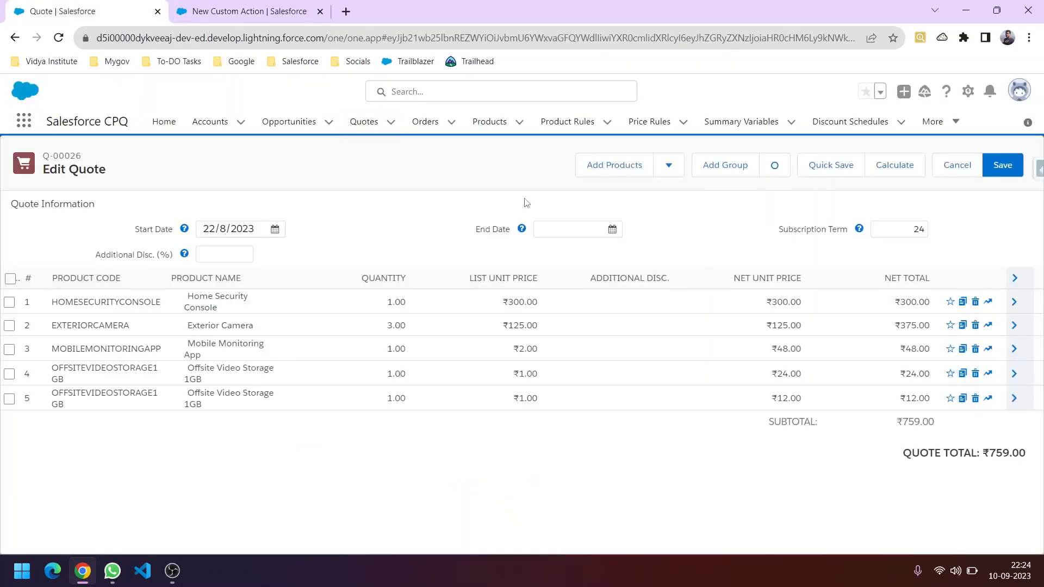
click(235, 24)
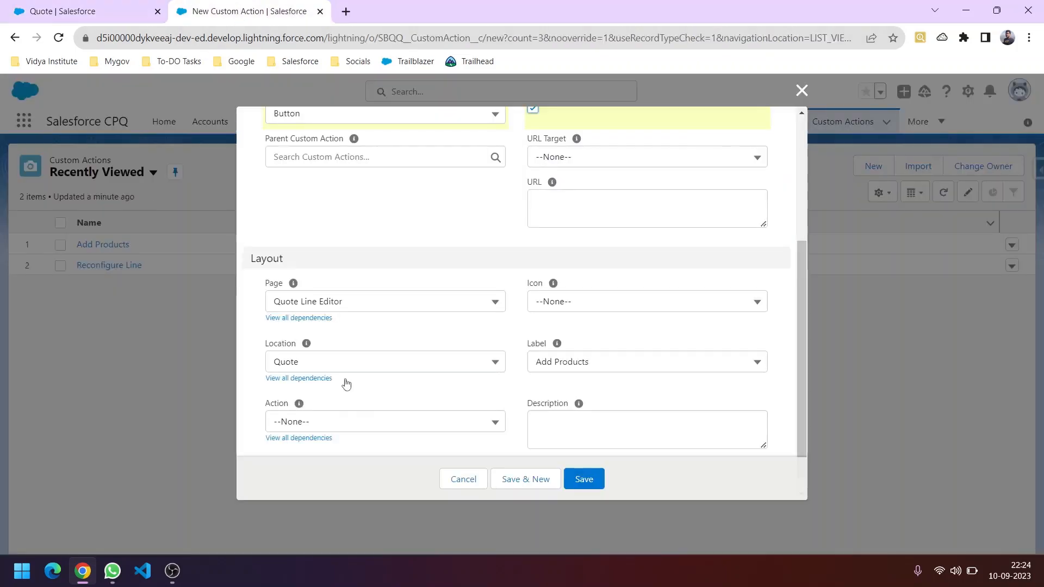
click(303, 364)
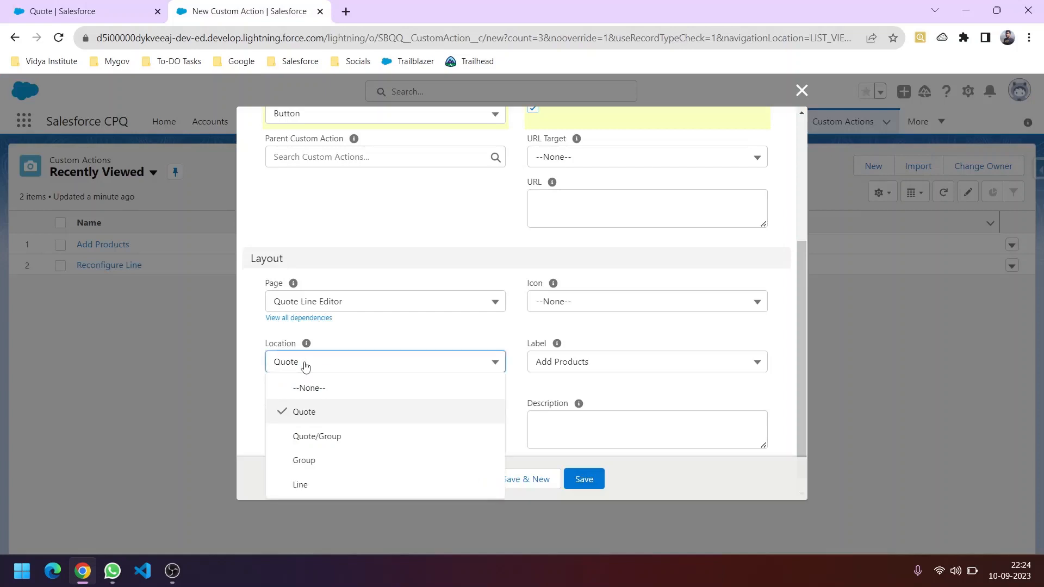
click(326, 435)
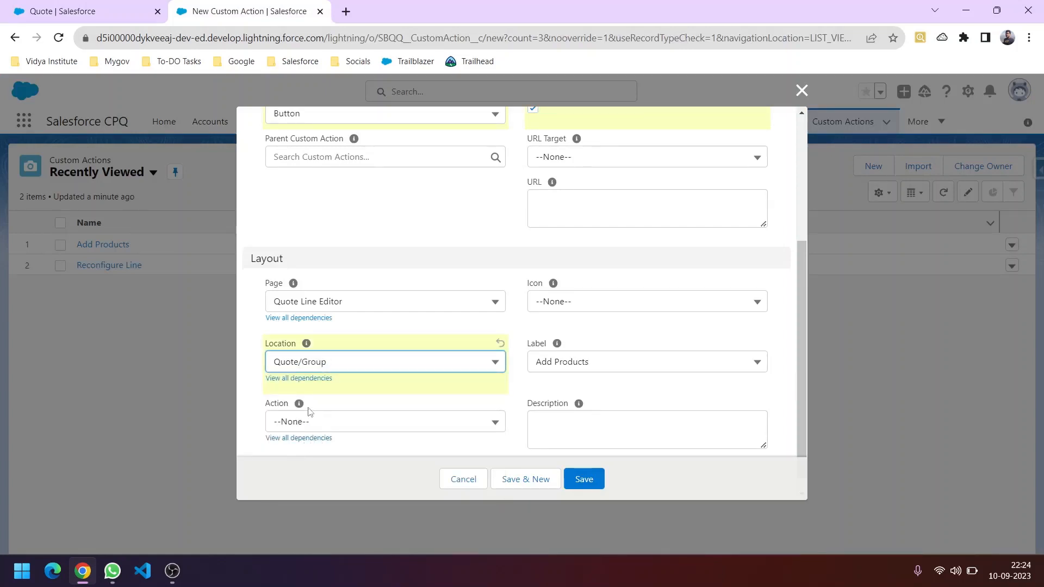
scroll(309, 411, down, 1)
mouse_move(299, 388)
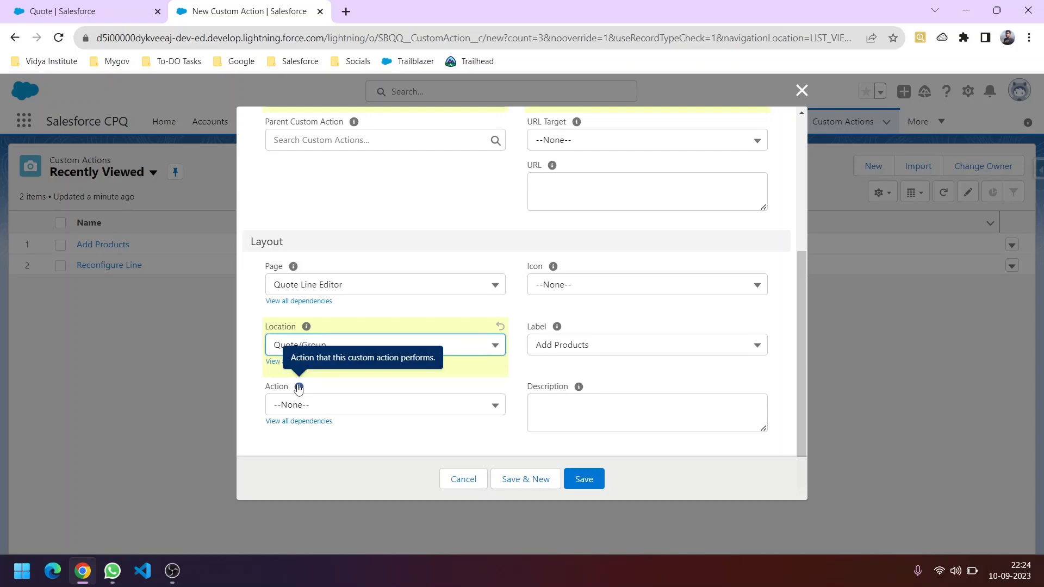
click(364, 407)
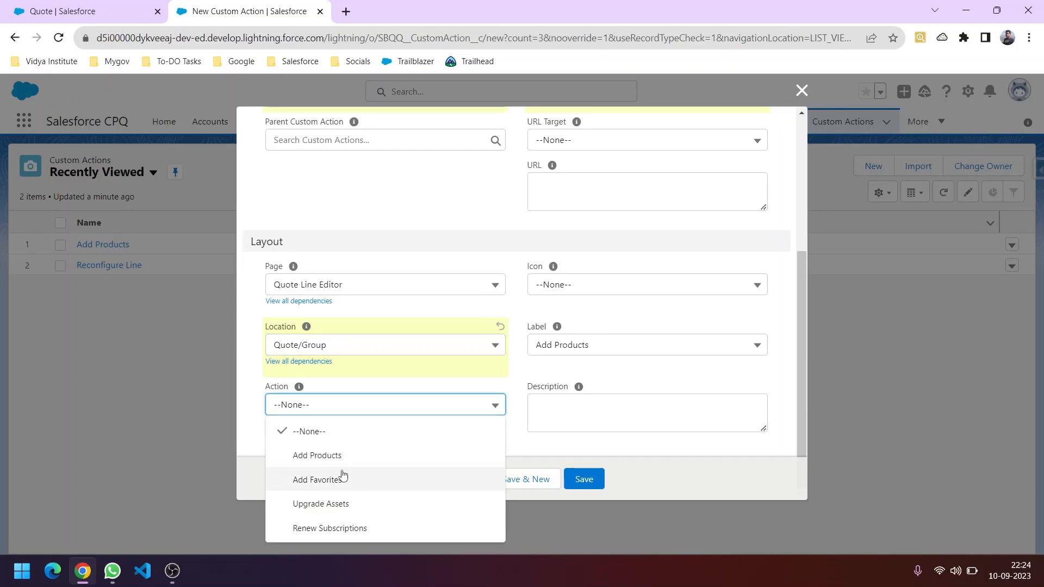
click(325, 461)
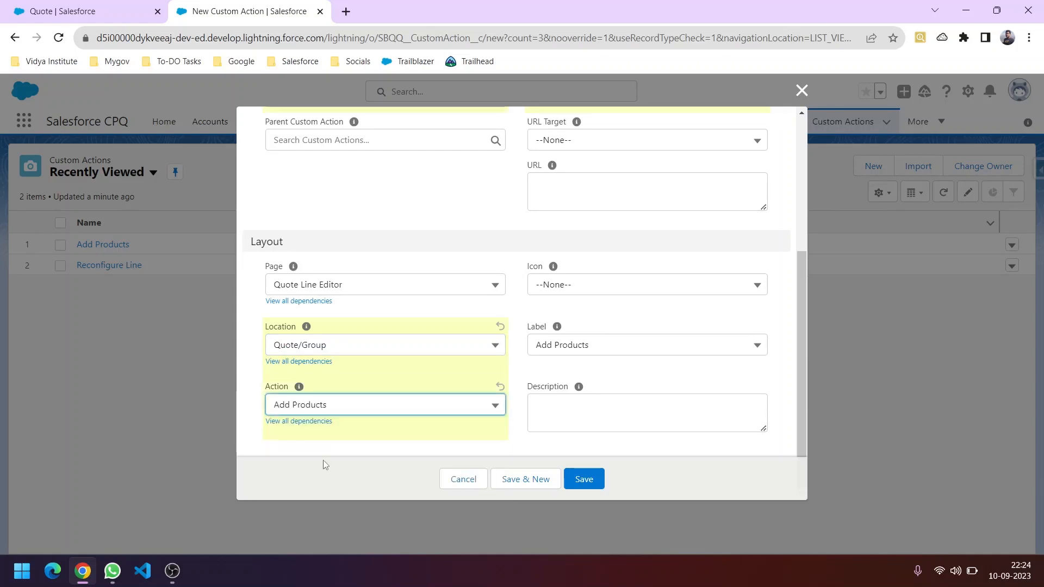
- Examine the available label and icon choices for the custom action without changing either
click(594, 353)
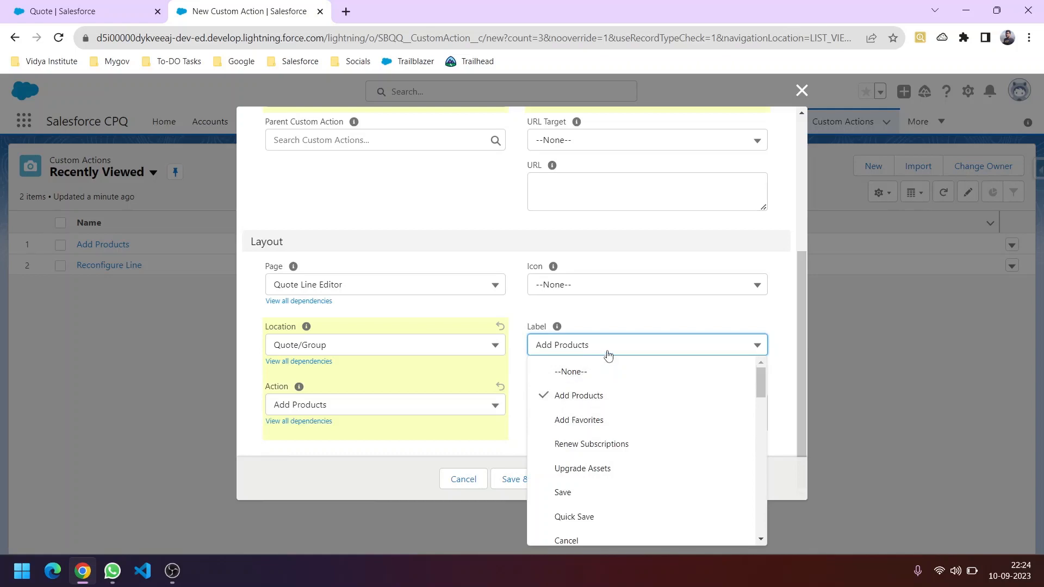
click(604, 342)
click(577, 284)
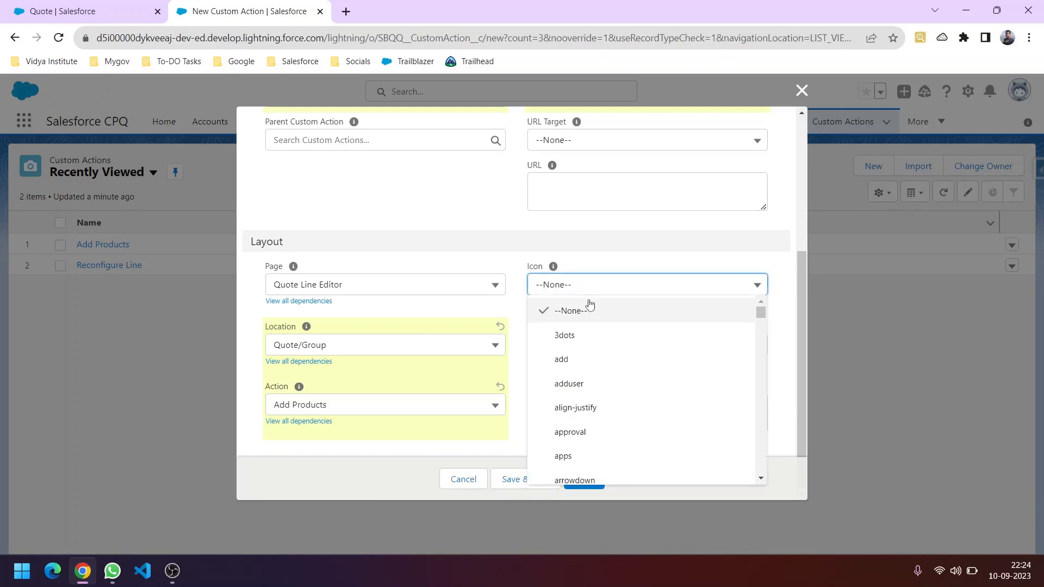
scroll(598, 380, down, 4)
scroll(598, 381, down, 12)
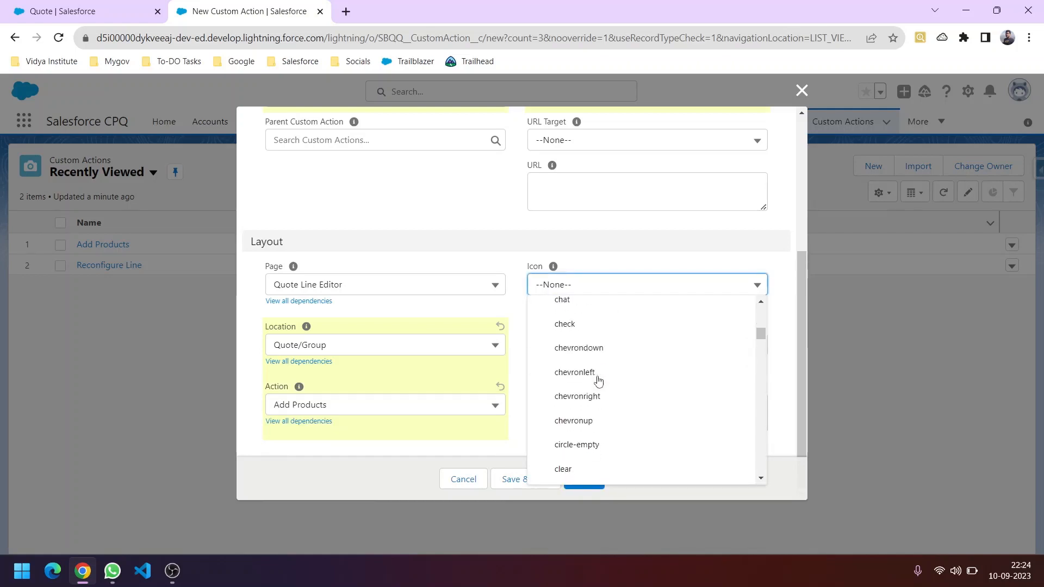
scroll(600, 379, up, 4)
scroll(600, 379, up, 3)
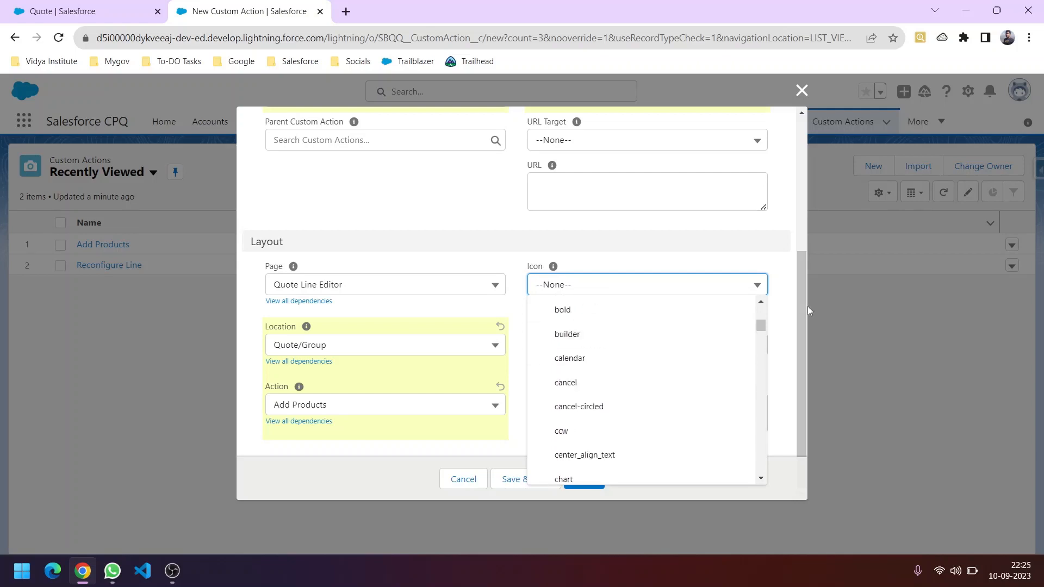
click(781, 327)
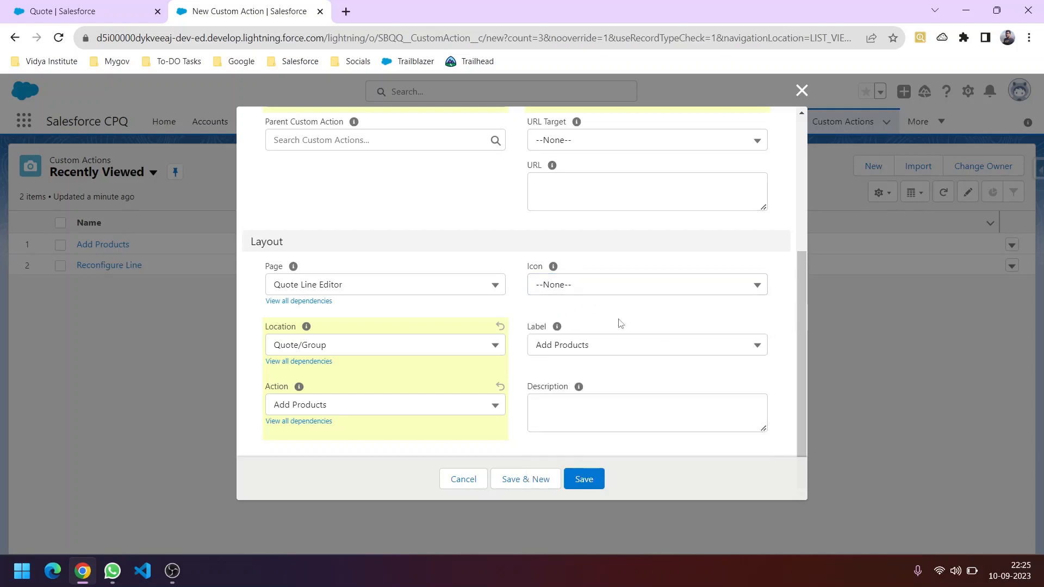
- Browse the available icons for the custom action, leaving the icon unset
click(588, 286)
scroll(592, 398, down, 3)
scroll(589, 440, down, 5)
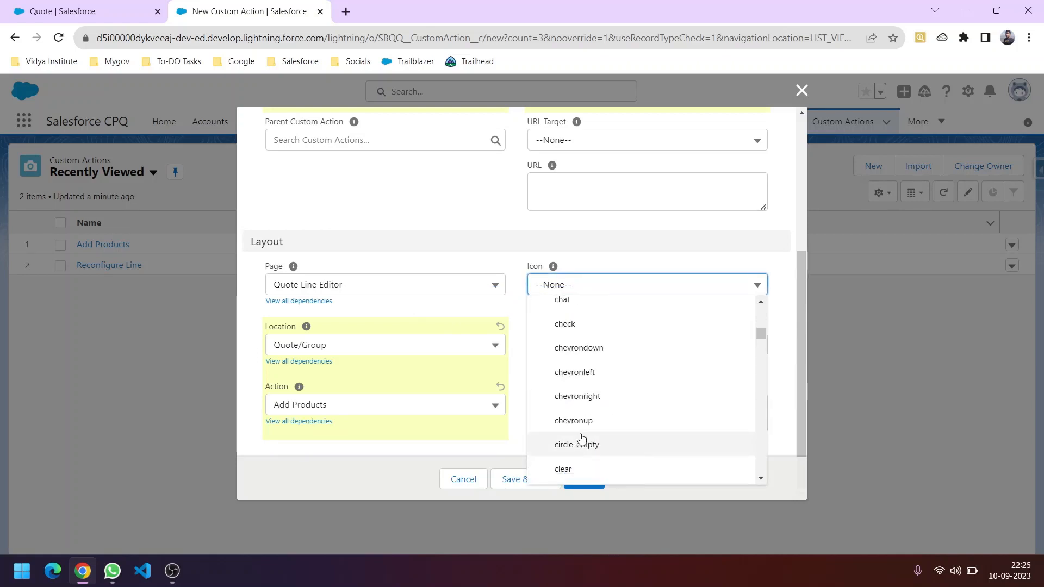
click(780, 279)
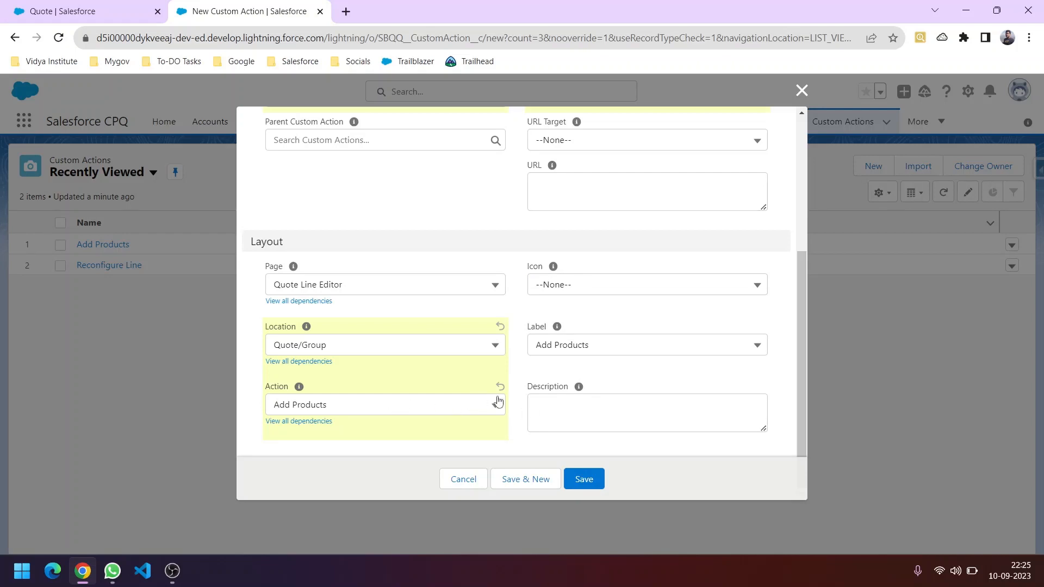
- Save the Add Prod custom action and reload the quote line editor
scroll(551, 400, up, 4)
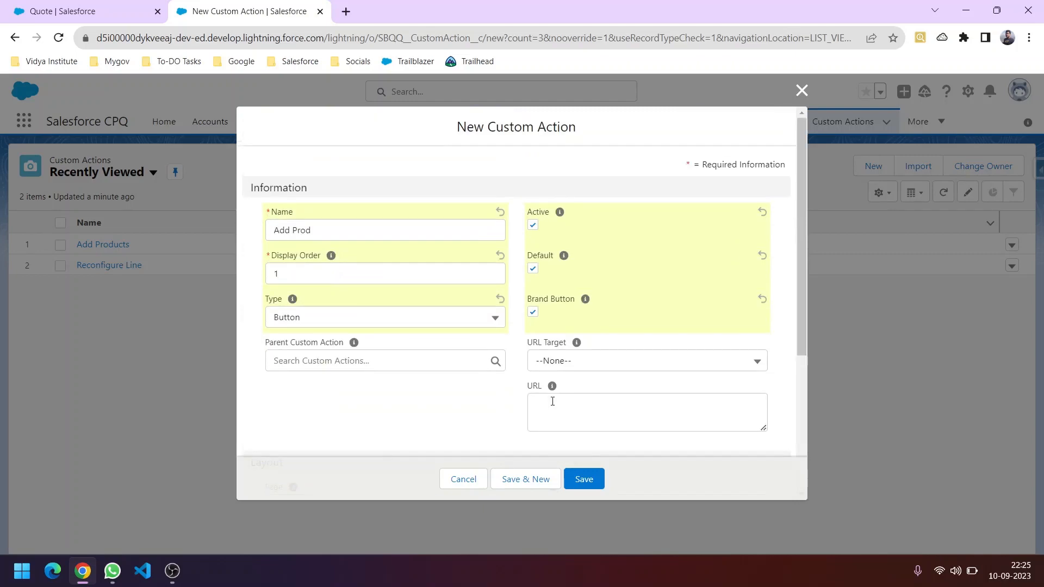
click(592, 477)
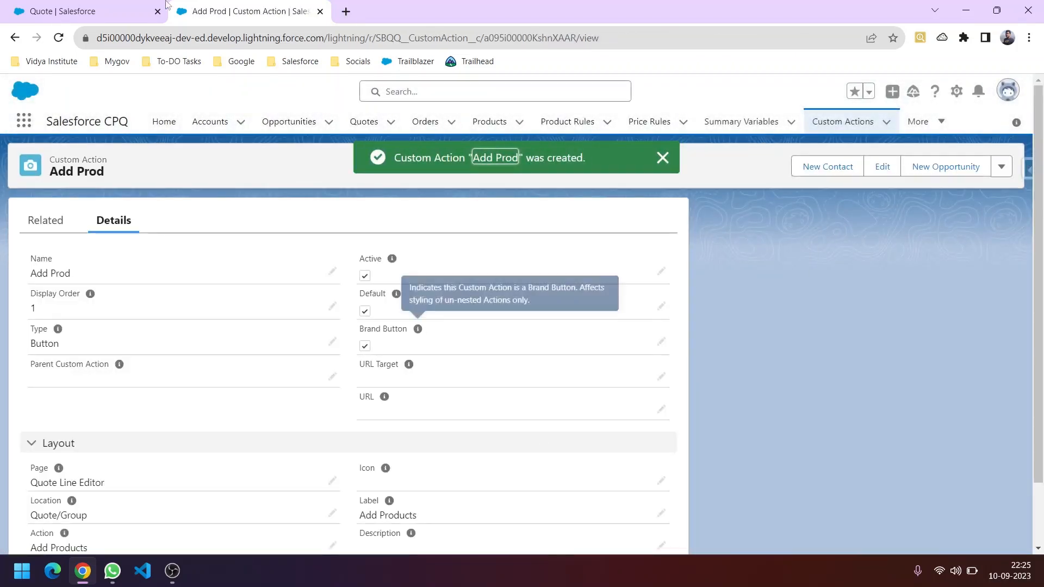
click(142, 10)
click(58, 39)
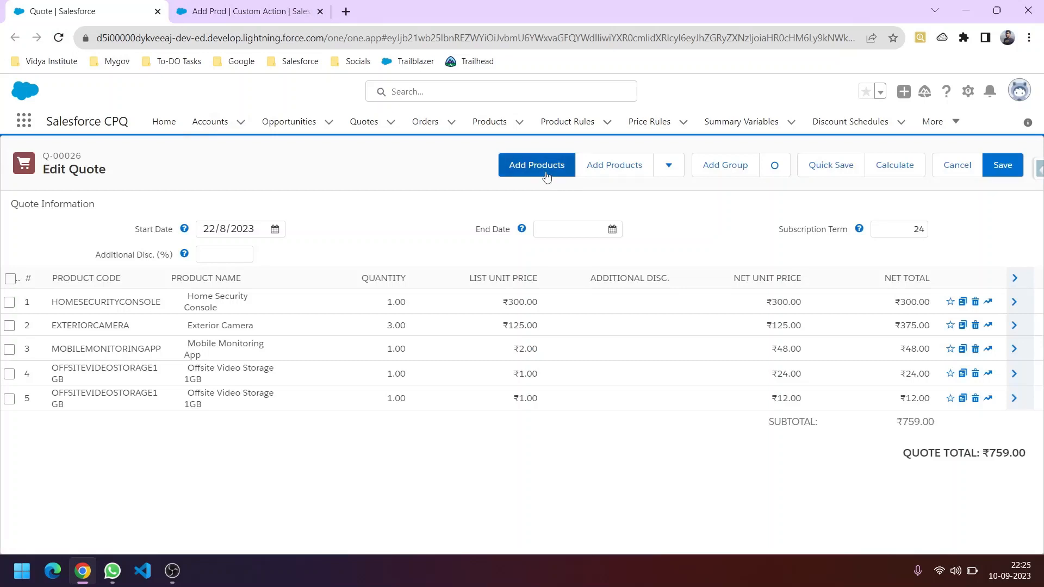
- Examine the label choices of the saved Add Prod action and compare them with the quote line editor buttons, discarding the edit
click(239, 19)
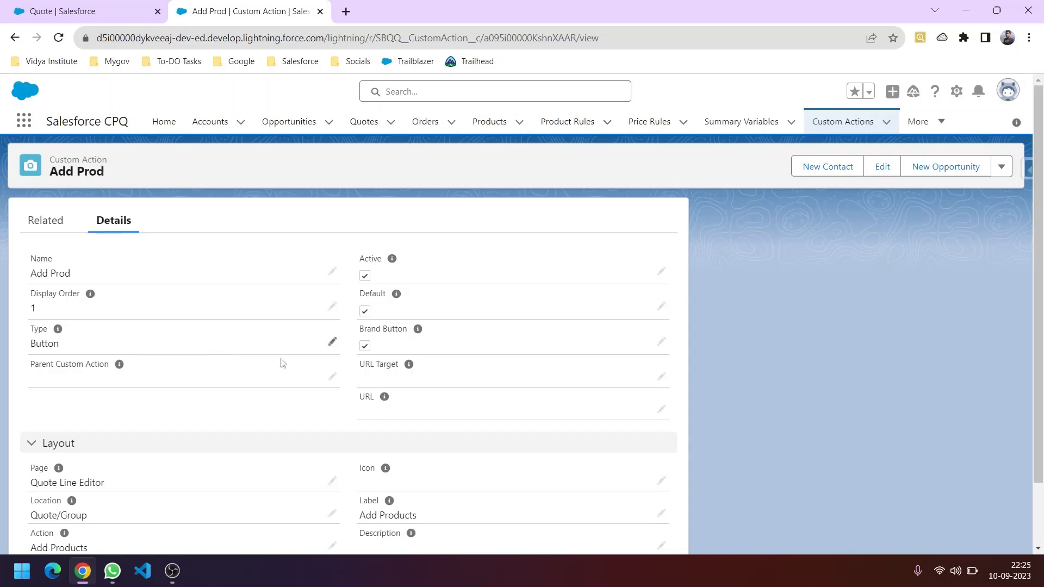
scroll(243, 351, down, 2)
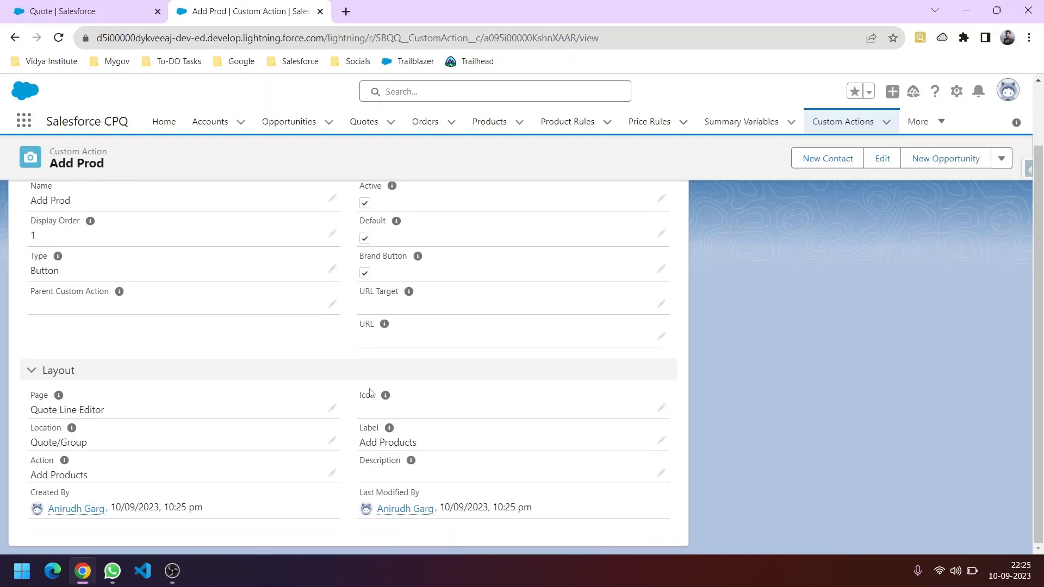
click(661, 440)
scroll(438, 482, down, 2)
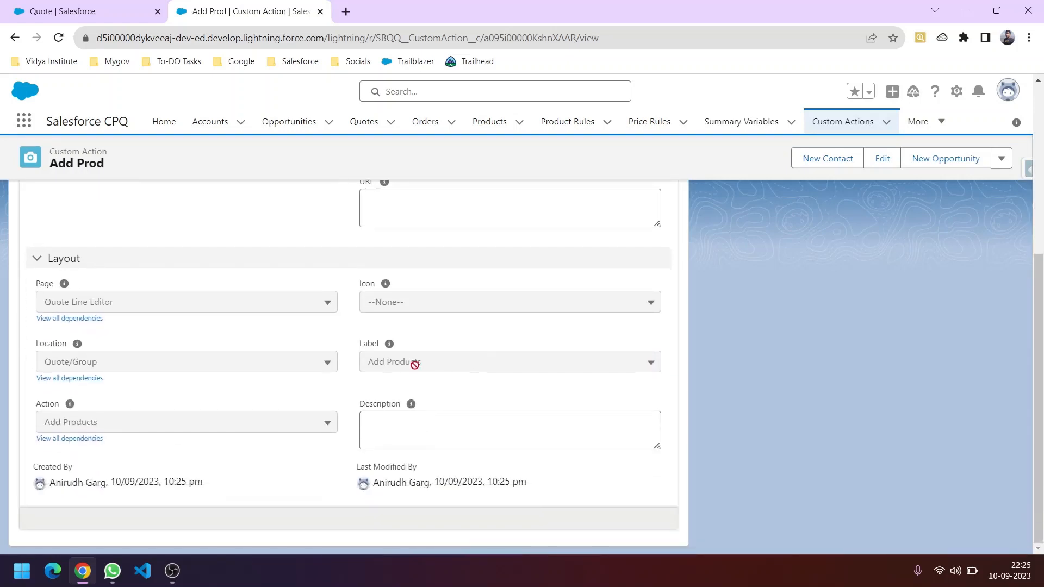
click(505, 364)
scroll(413, 297, down, 4)
click(729, 340)
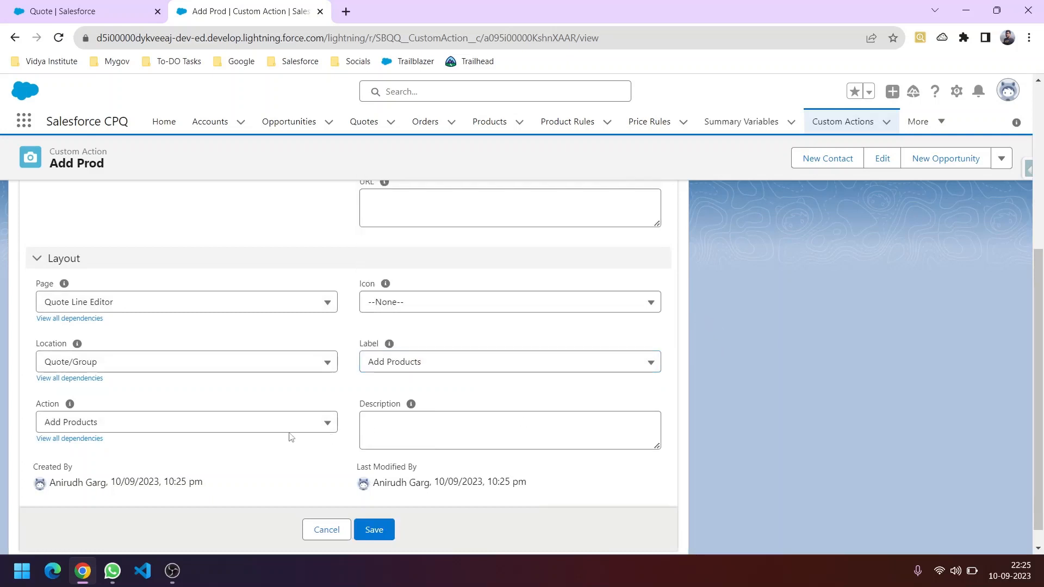
scroll(289, 436, up, 5)
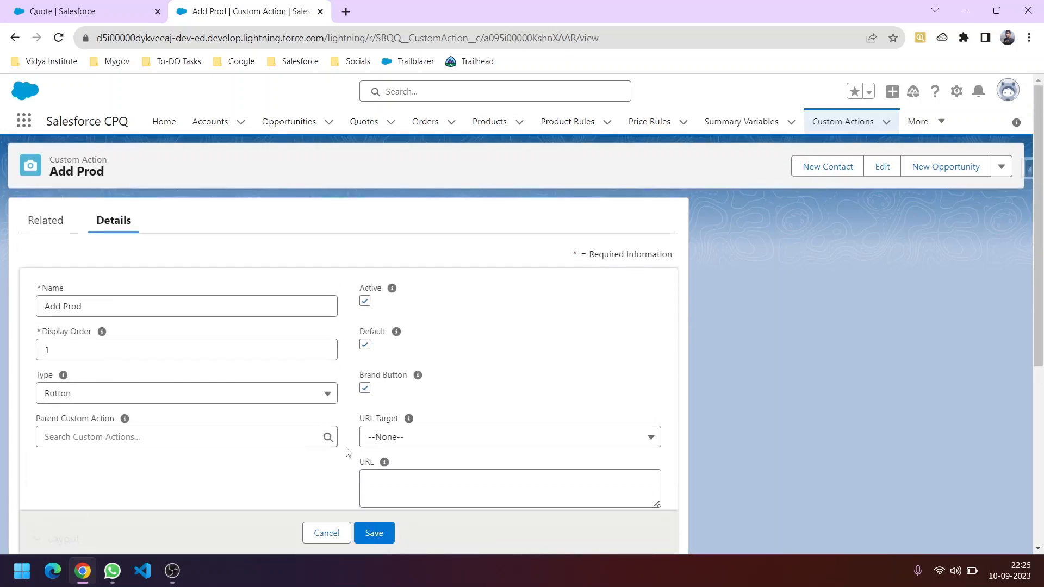
click(30, 8)
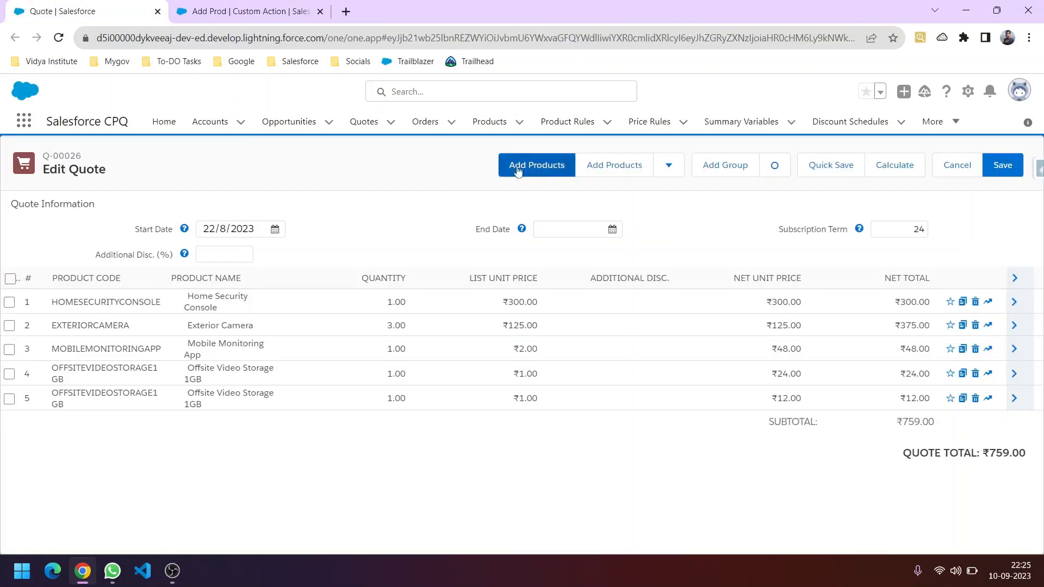
click(231, 11)
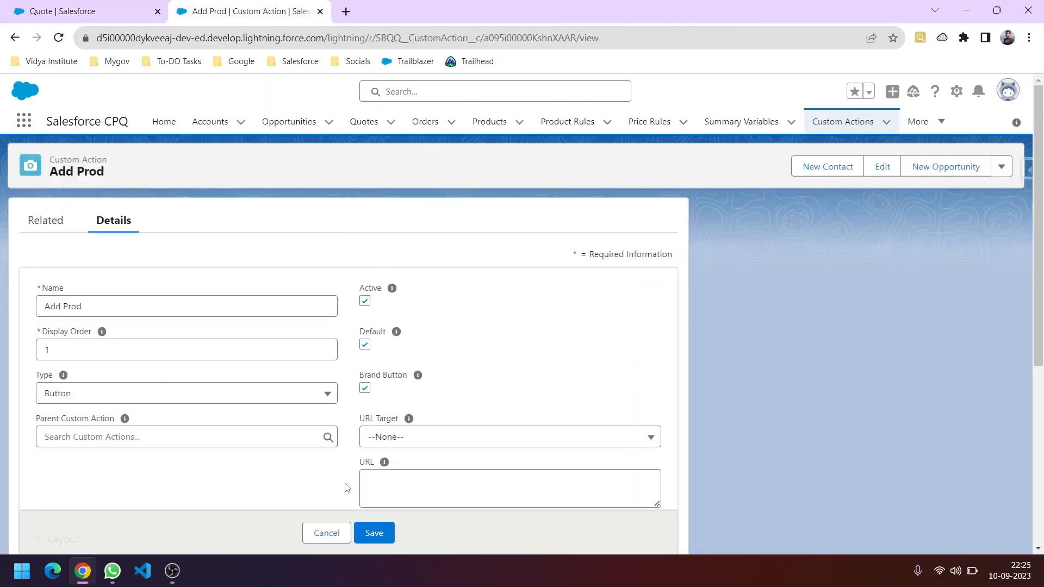
click(342, 533)
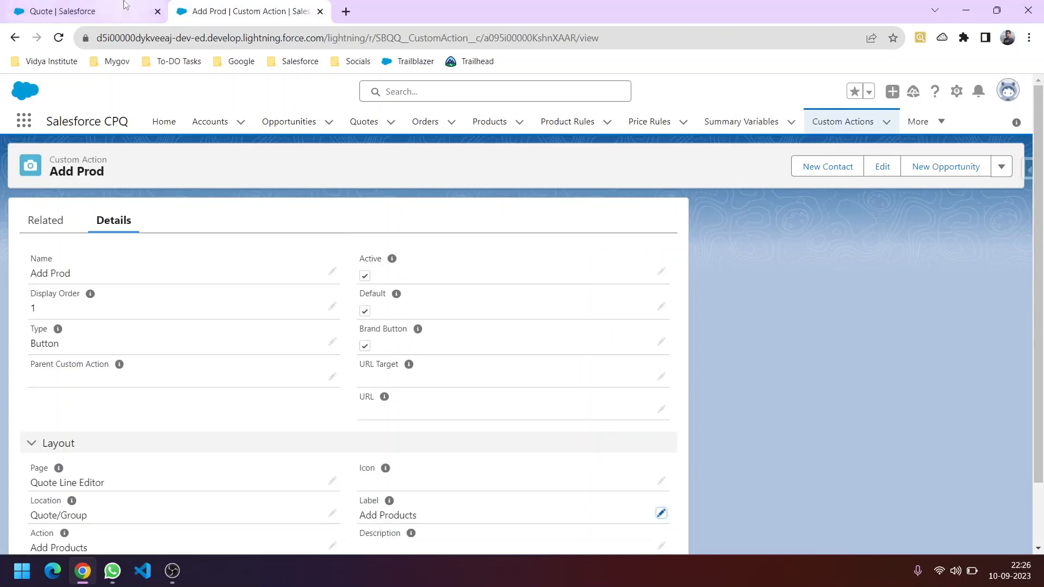
- Open product selection with the new Add Products button on the quote and clear the applied product filter values
click(109, 11)
click(545, 173)
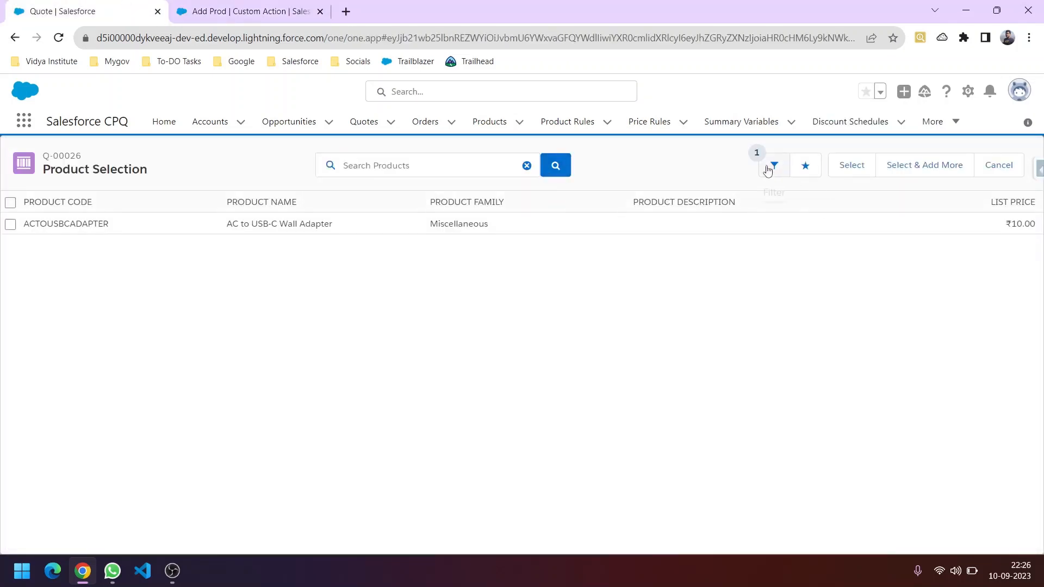
click(772, 166)
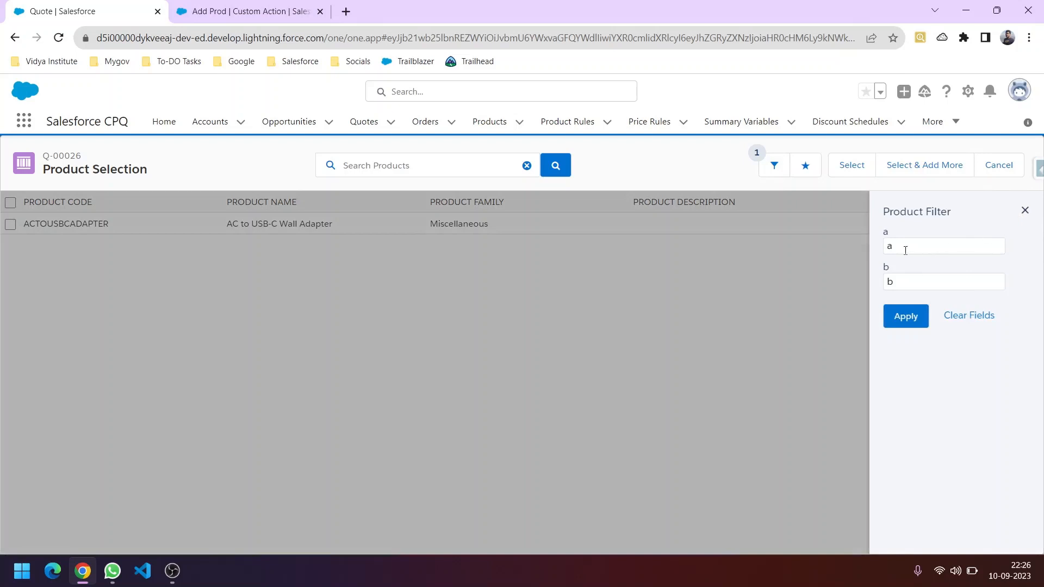
click(967, 315)
click(905, 315)
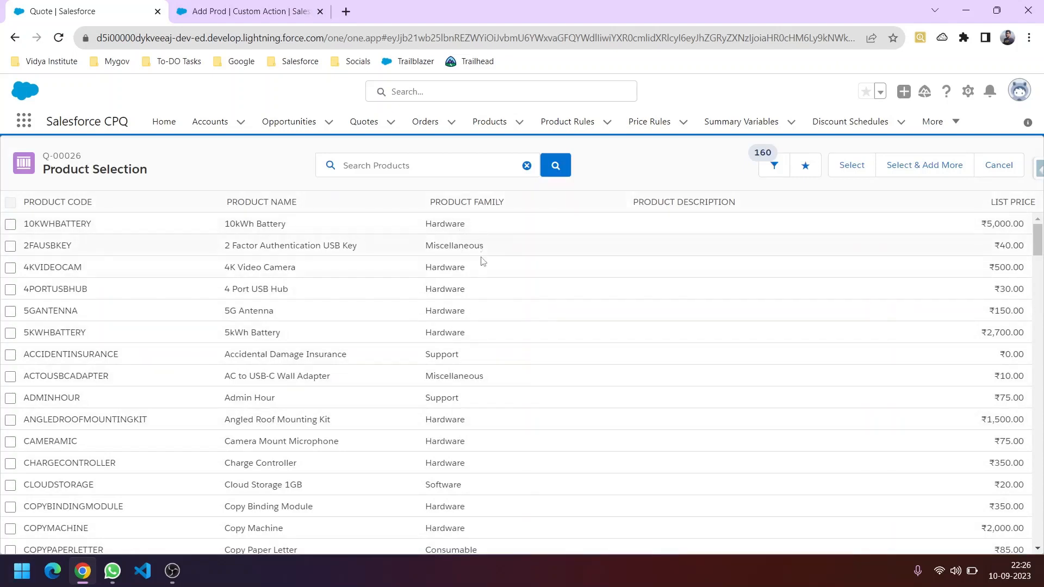
- Start a new search filter related to the Add Prod action, named Filter Prod, with Product as the target object
click(247, 12)
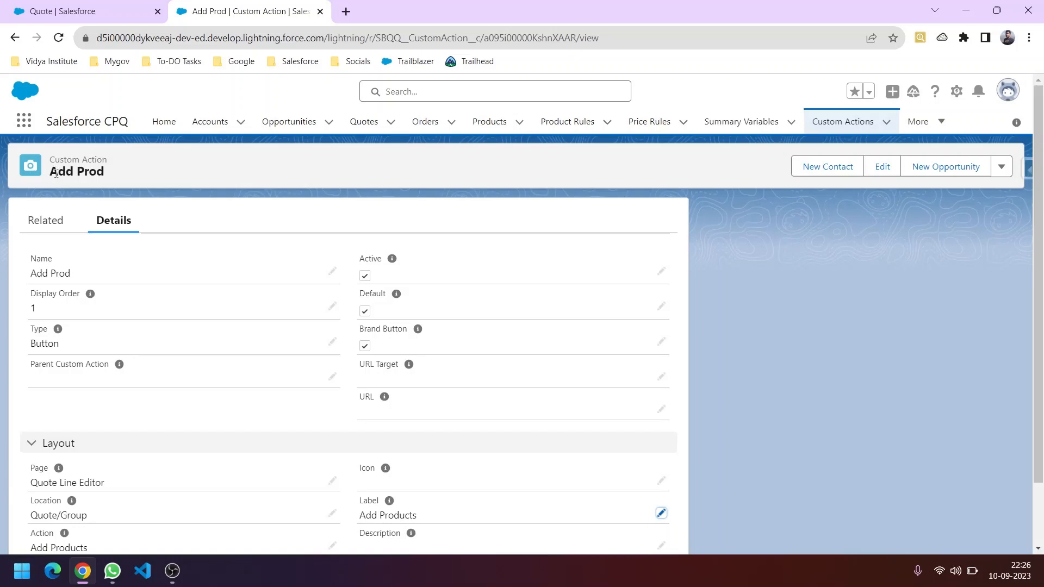
click(53, 220)
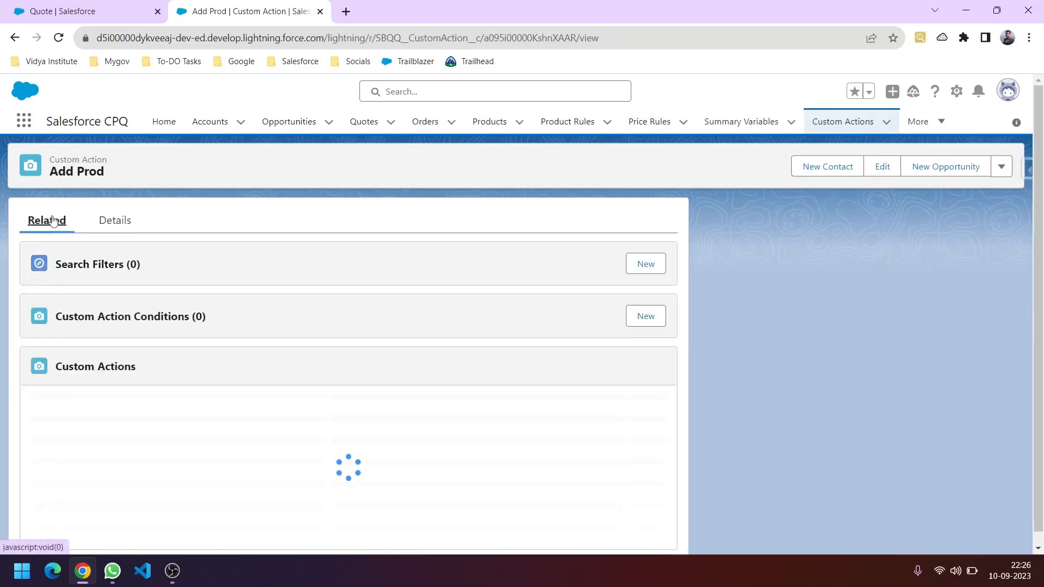
click(642, 267)
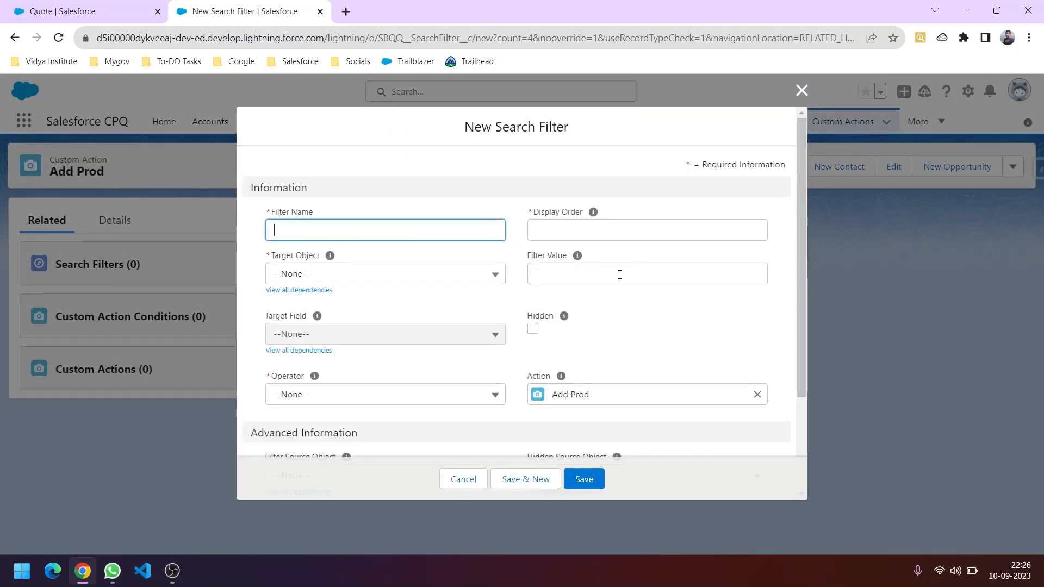
text(Filter Prod)
click(375, 278)
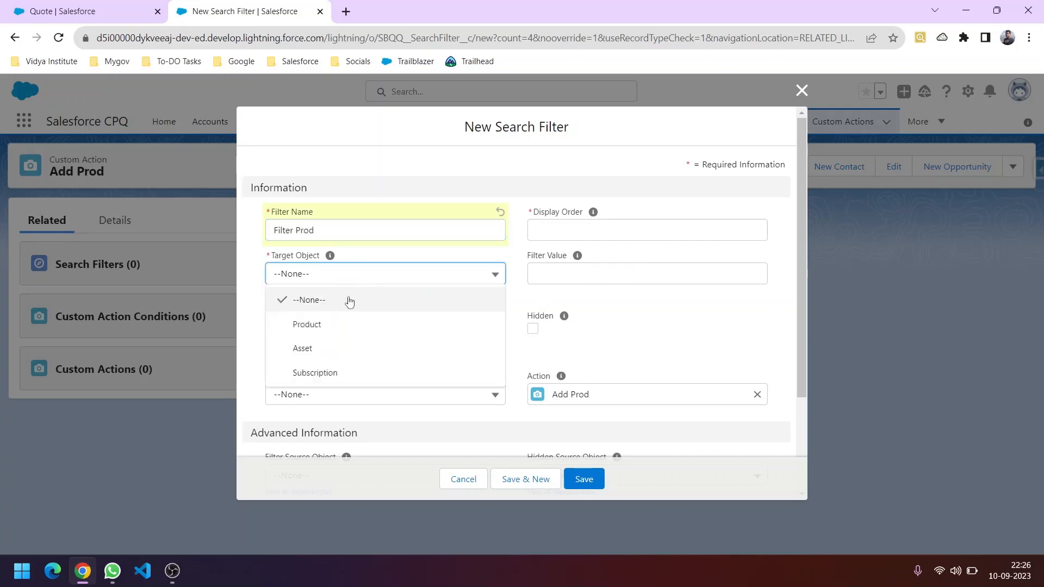
click(333, 321)
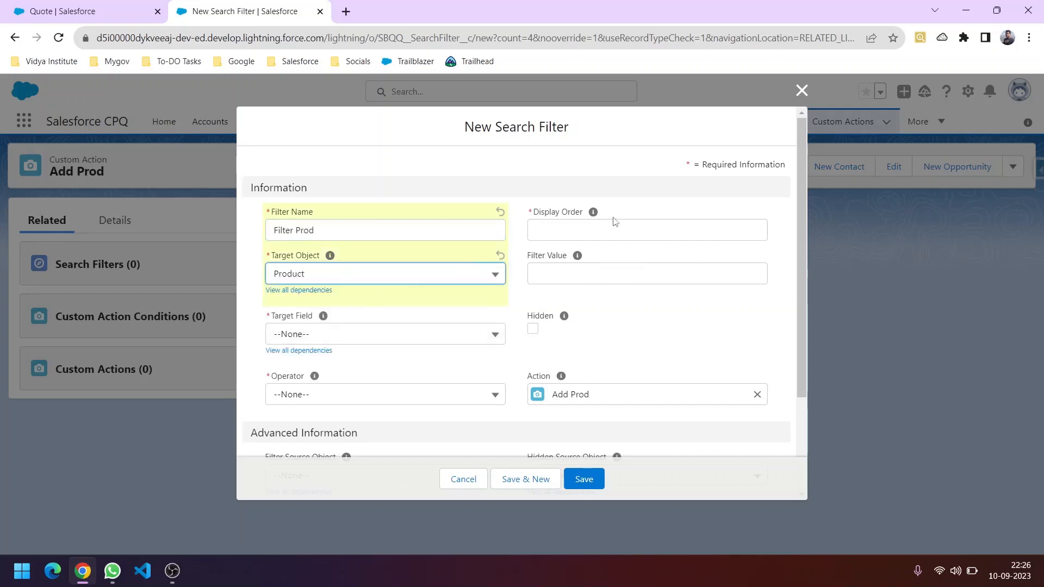
- Set the search filter's display order to 1, after checking the order of the fields in the quote's product filter
click(596, 228)
click(14, 3)
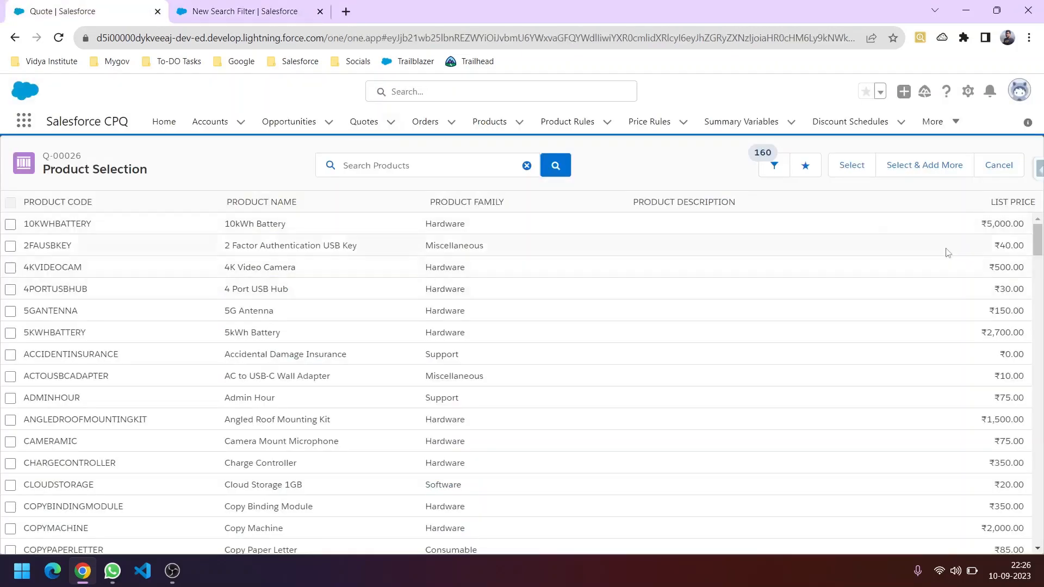
click(775, 166)
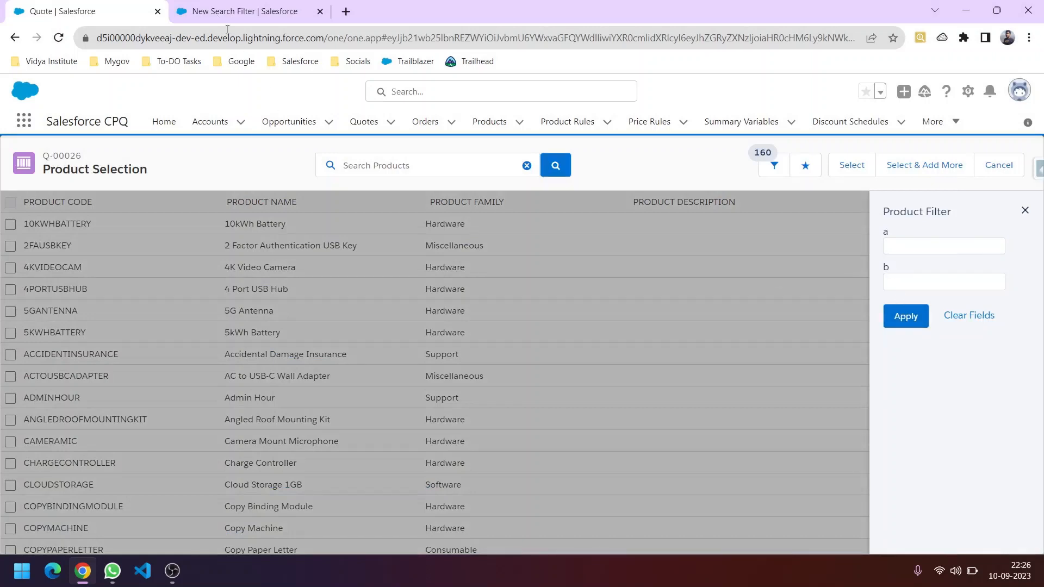
click(220, 7)
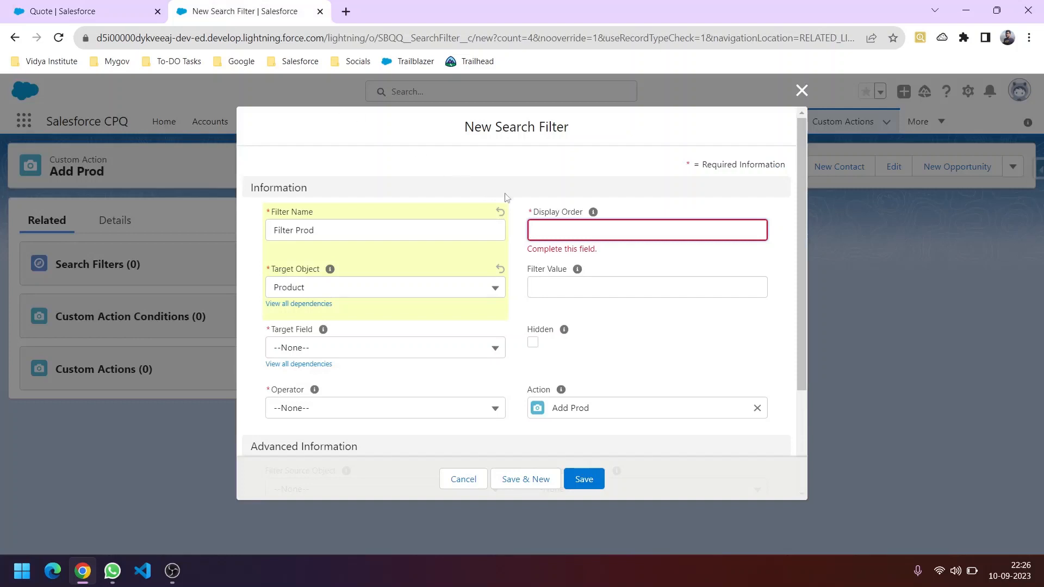
text(1)
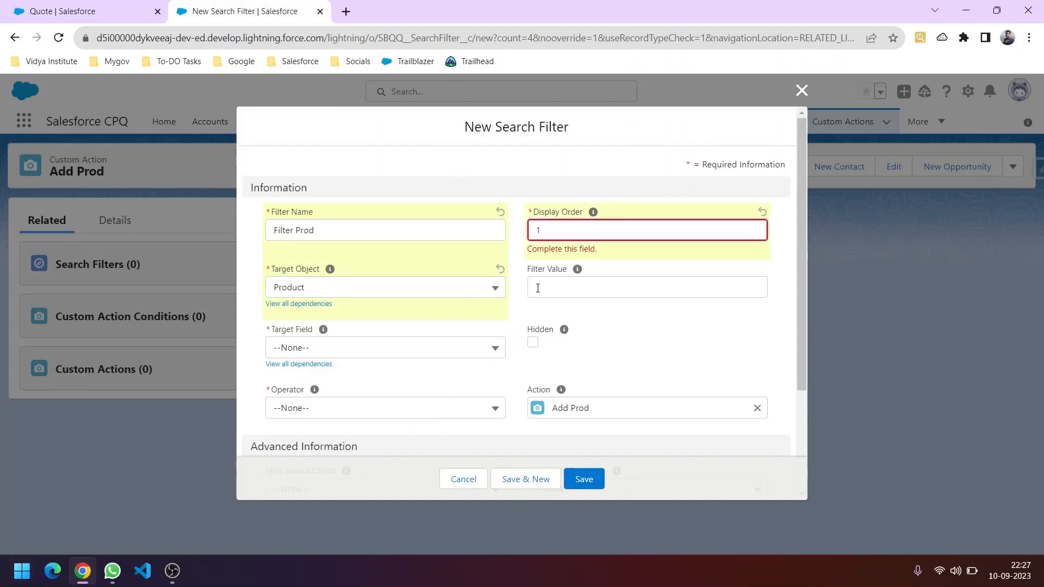
- Set the search filter's target field to Product Family and its operator to equals
scroll(330, 339, down, 1)
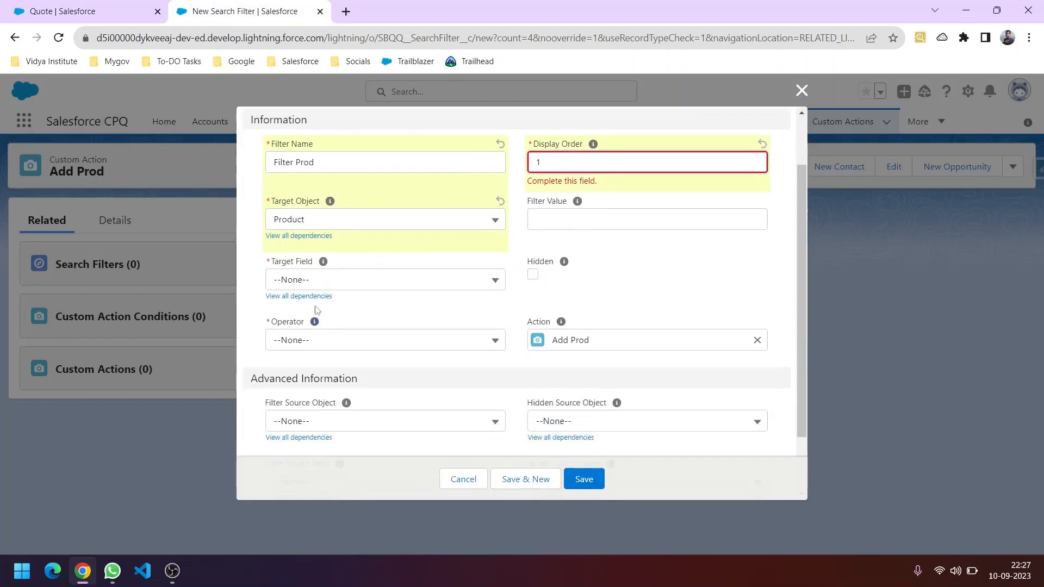
click(308, 286)
click(351, 269)
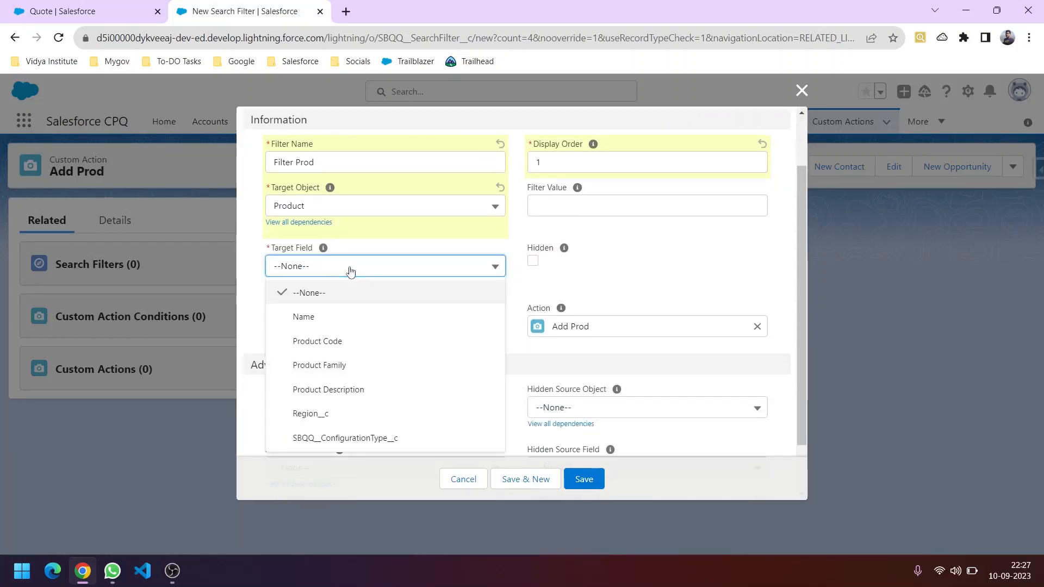
click(321, 359)
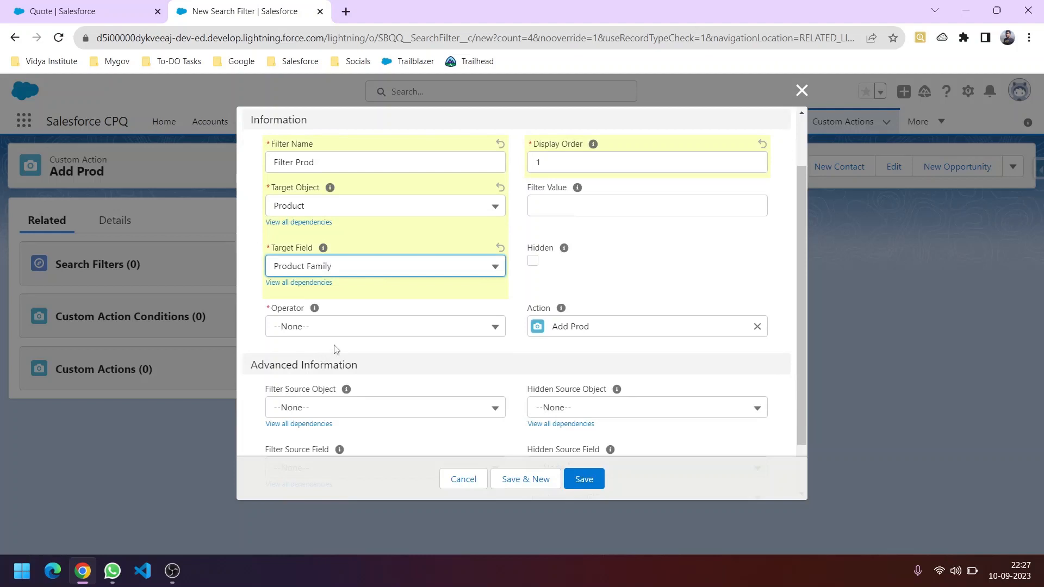
click(346, 332)
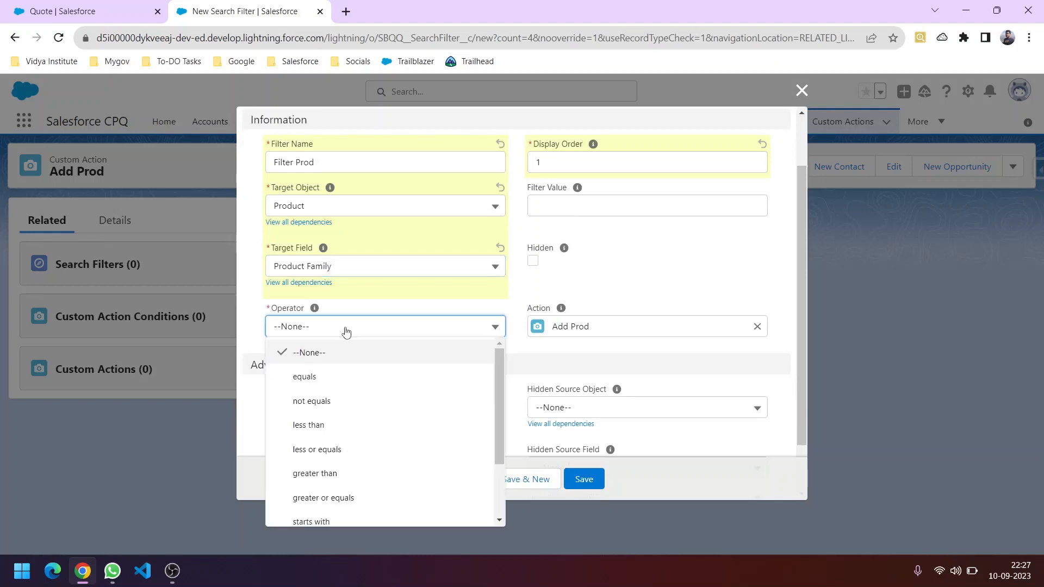
click(326, 380)
- Set the filter value to Hardware, checking the product families listed in the quote's product selection
click(578, 210)
click(82, 11)
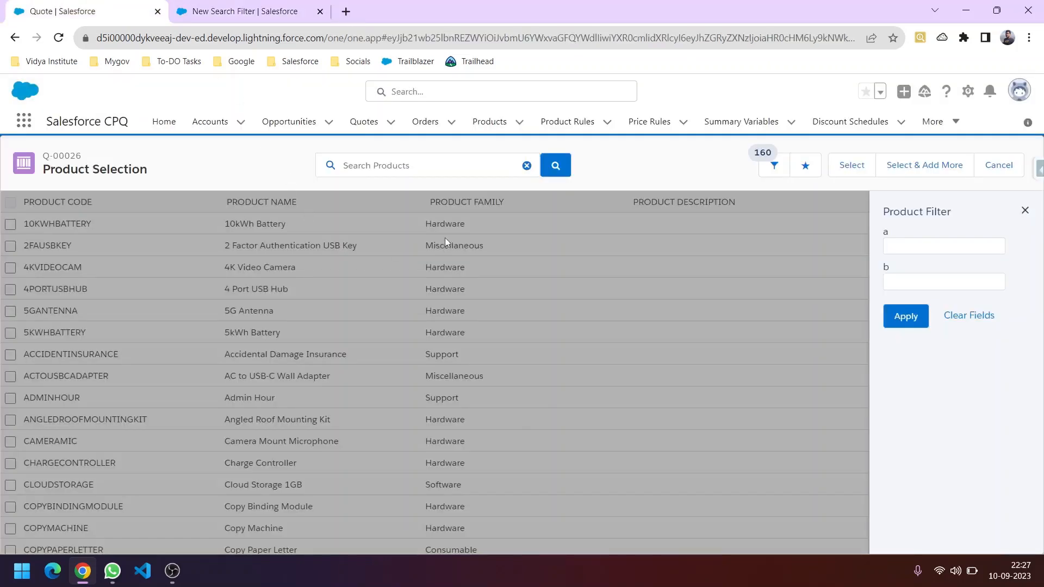
click(261, 11)
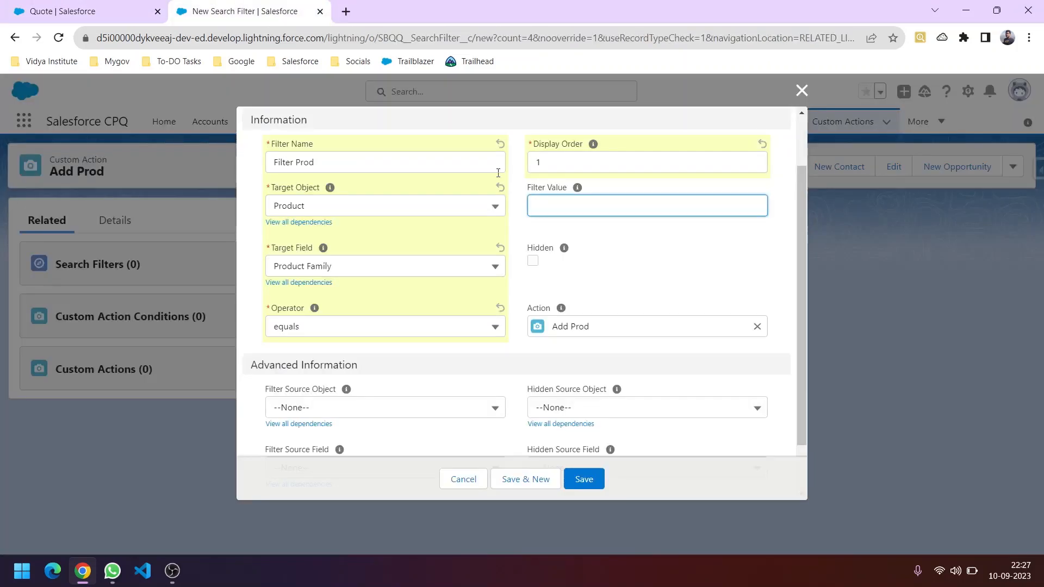
text(Hardware)
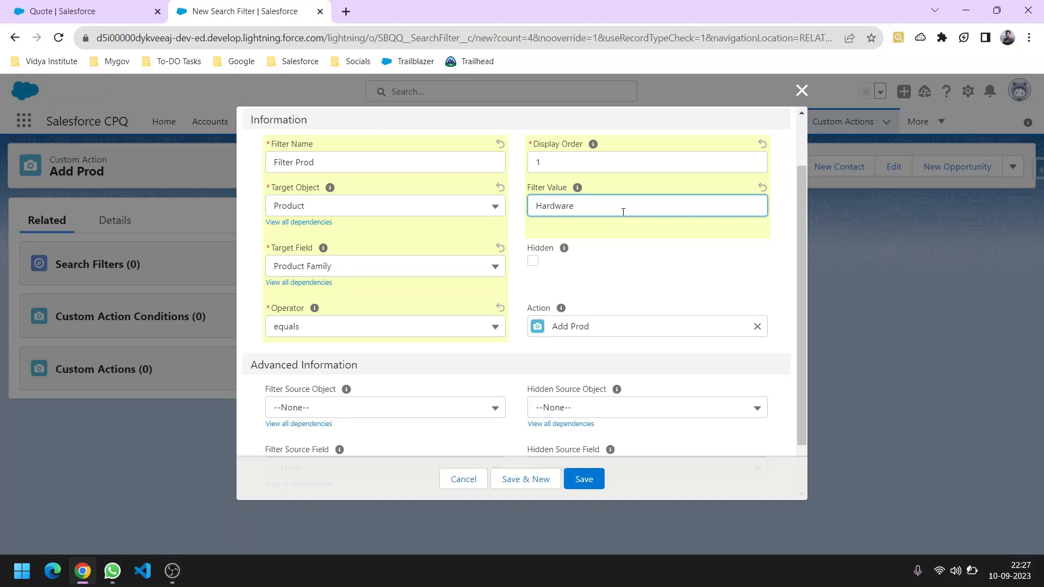
- Try the search filter's Hidden option, comparing it with the filter fields in the quote's product selection
click(533, 261)
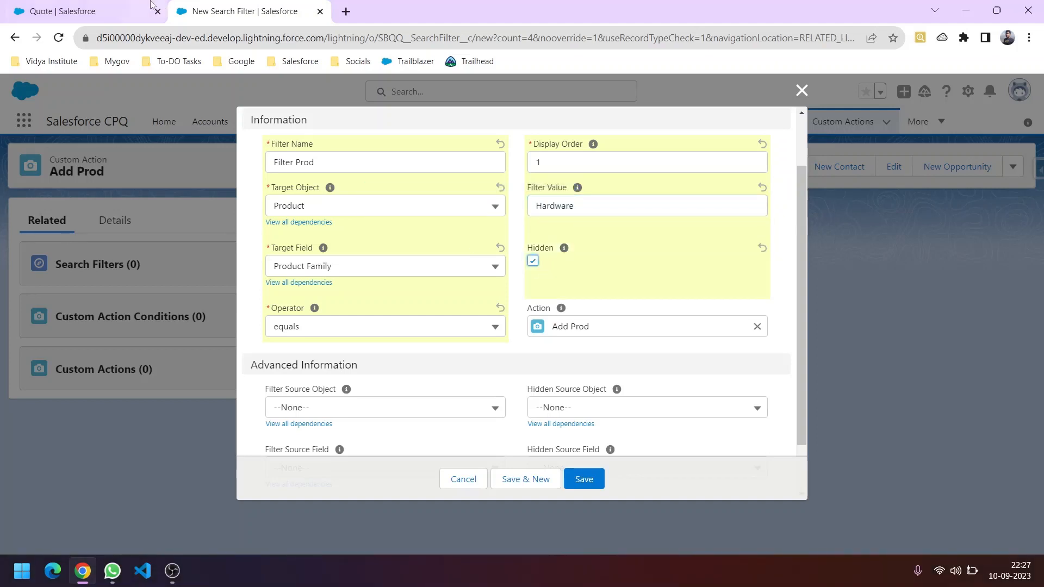
click(93, 11)
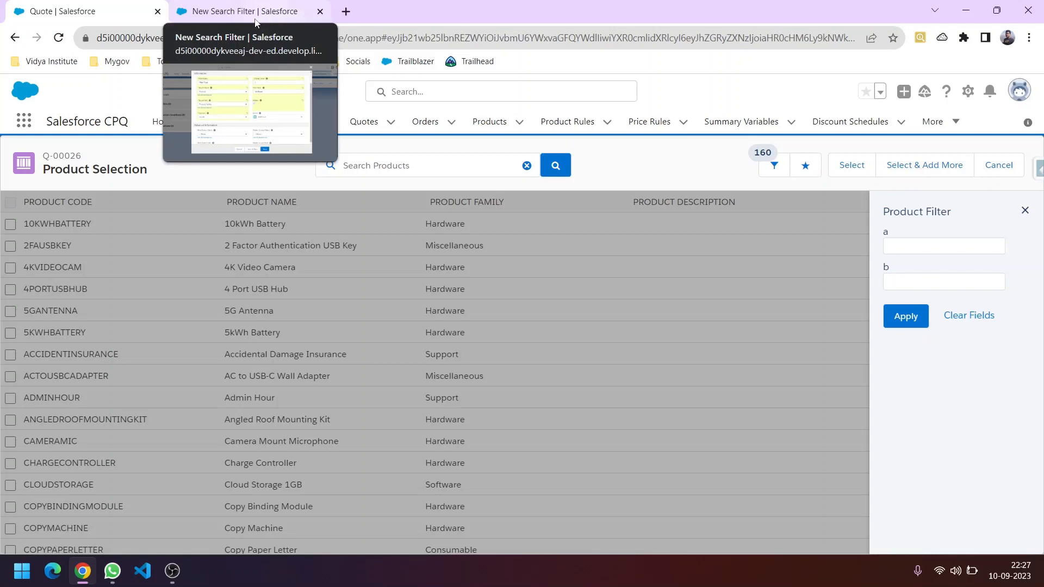
click(255, 21)
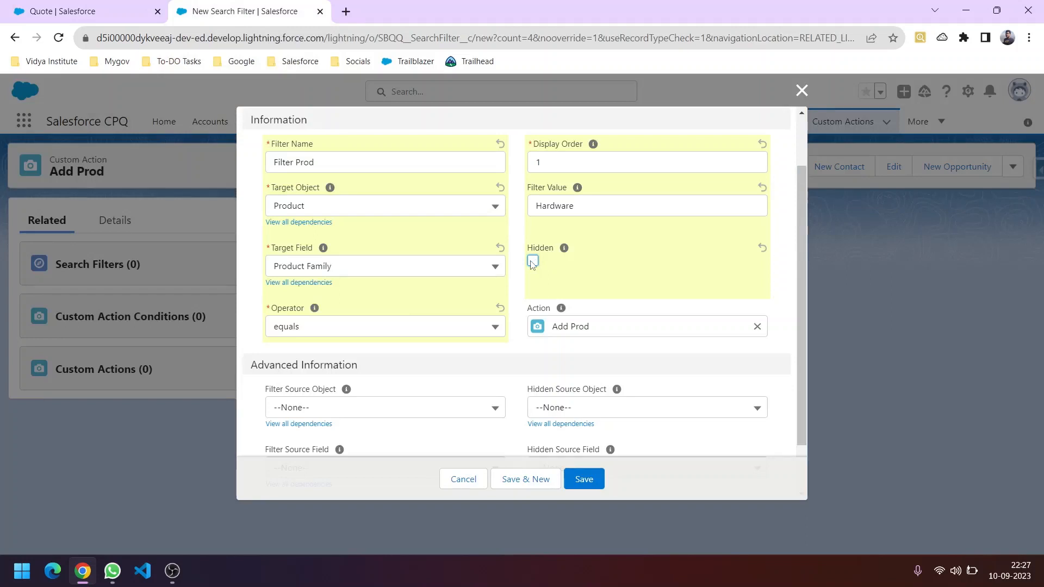
- Review the remaining search filter settings and save the Filter Prod search filter for the Add Prod custom action
scroll(511, 304, down, 1)
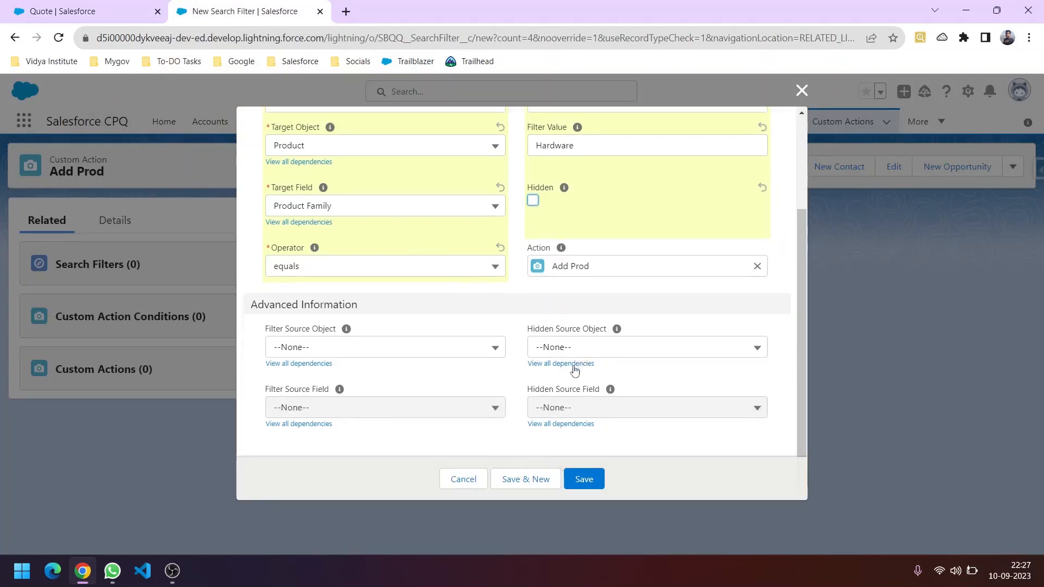
scroll(365, 329, up, 3)
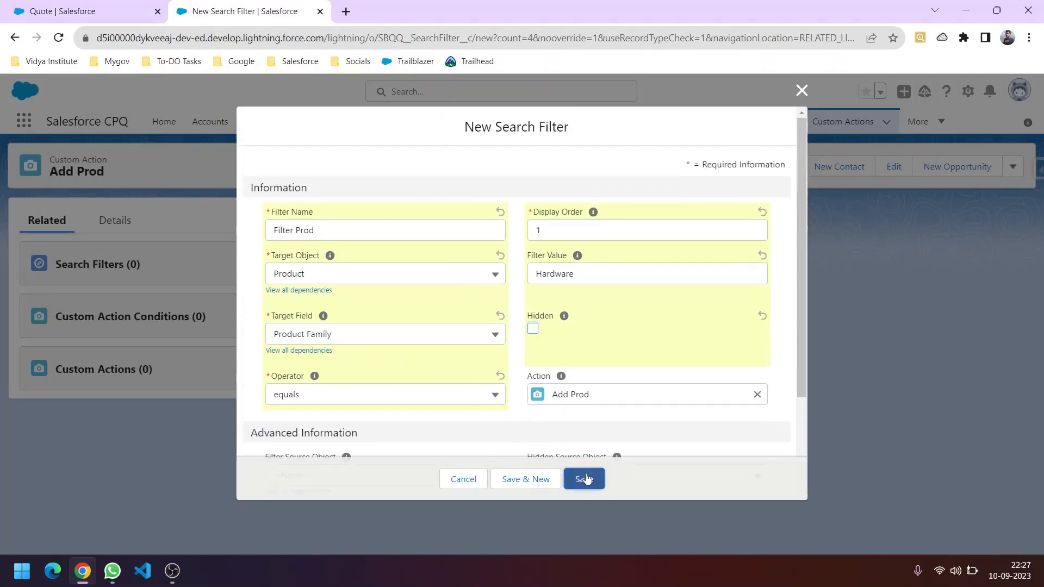
click(584, 478)
- Reload the quote line editor, start adding products and examine the Filter Prod choices in the product filter
click(81, 11)
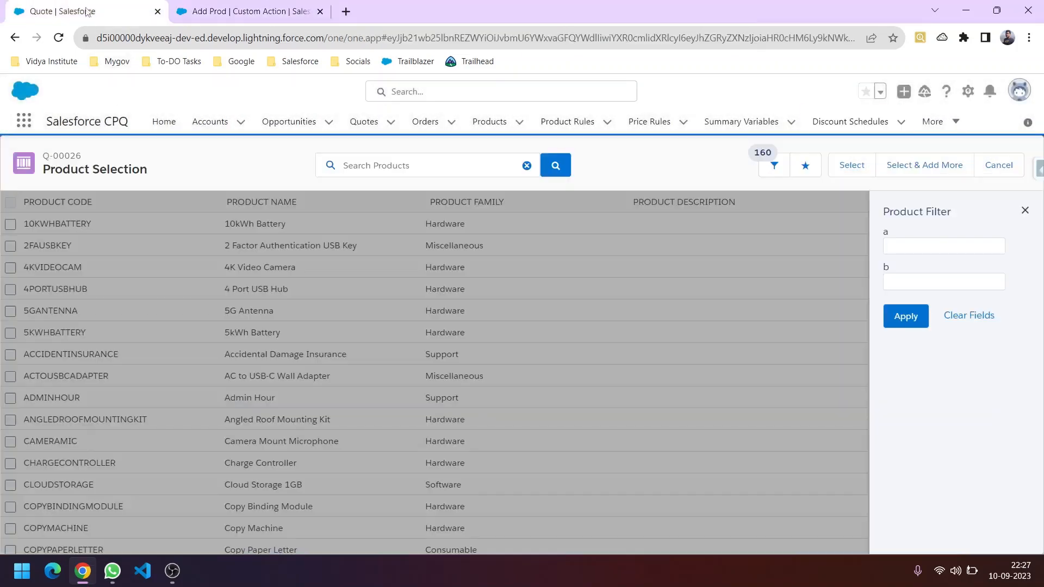
click(56, 38)
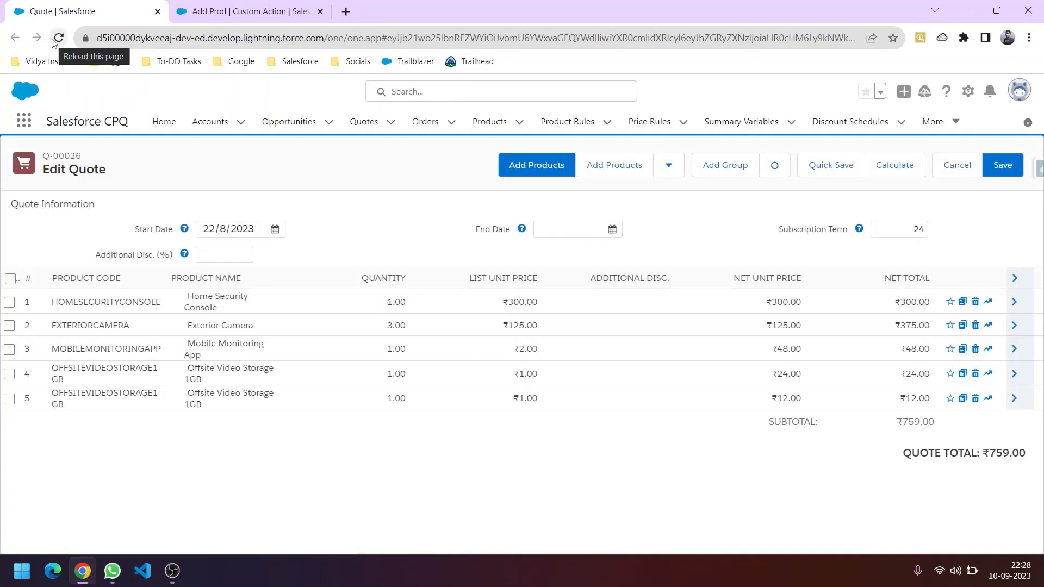
click(513, 174)
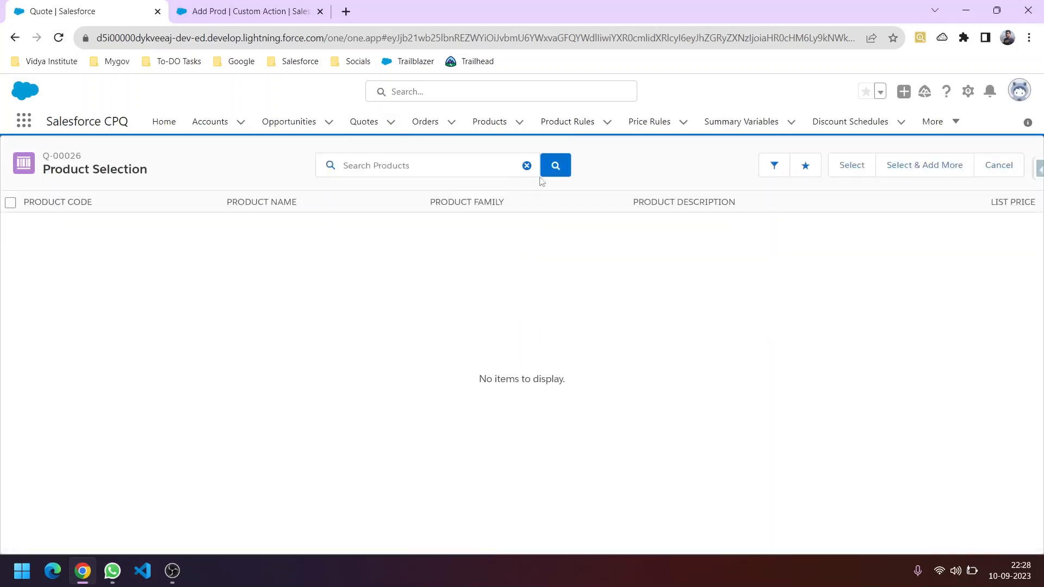
click(771, 165)
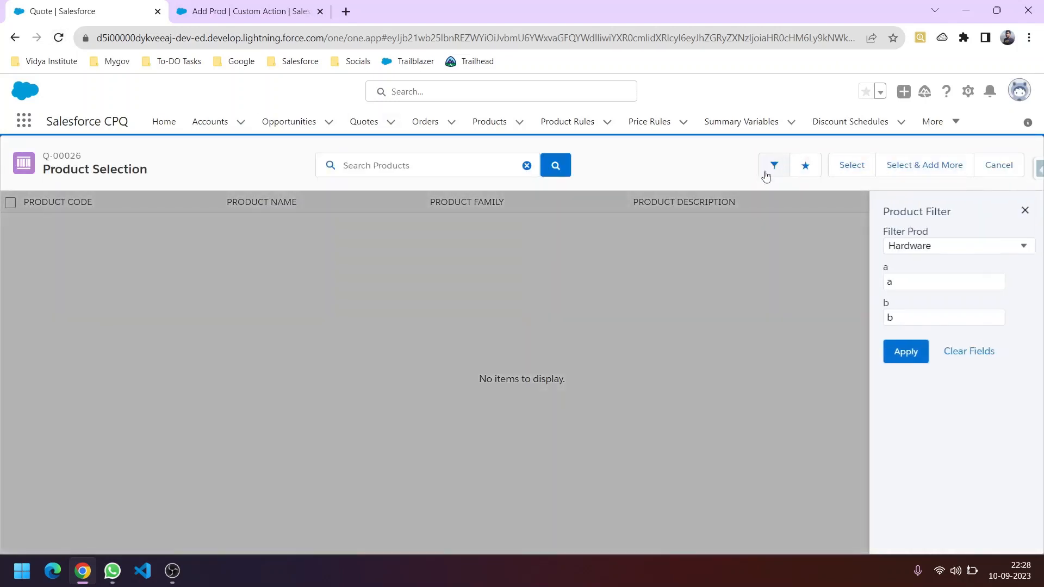
click(929, 247)
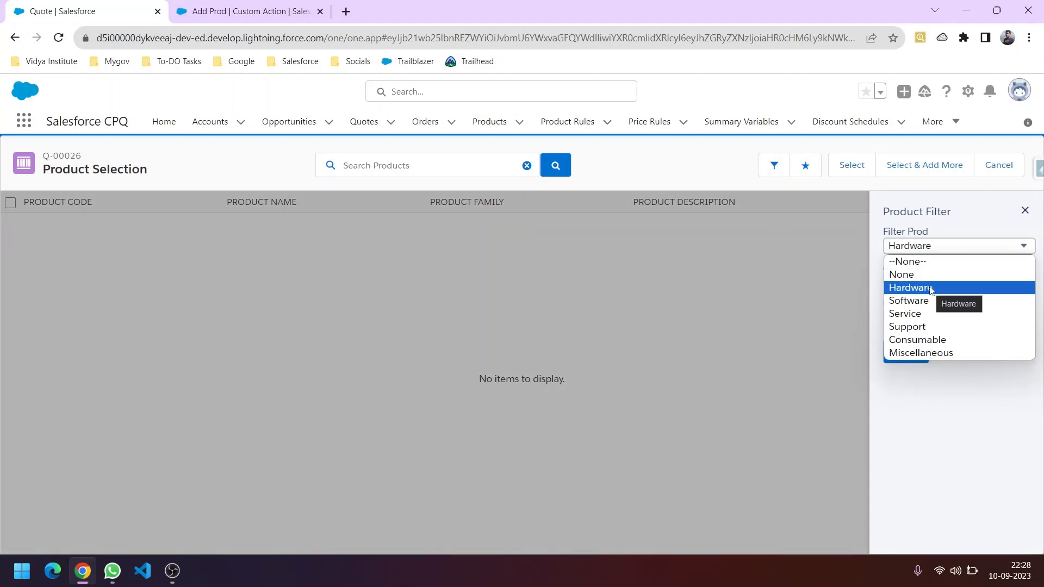
- Open the saved Filter Prod record from the custom action and compare its settings with the quote's product filter
click(228, 8)
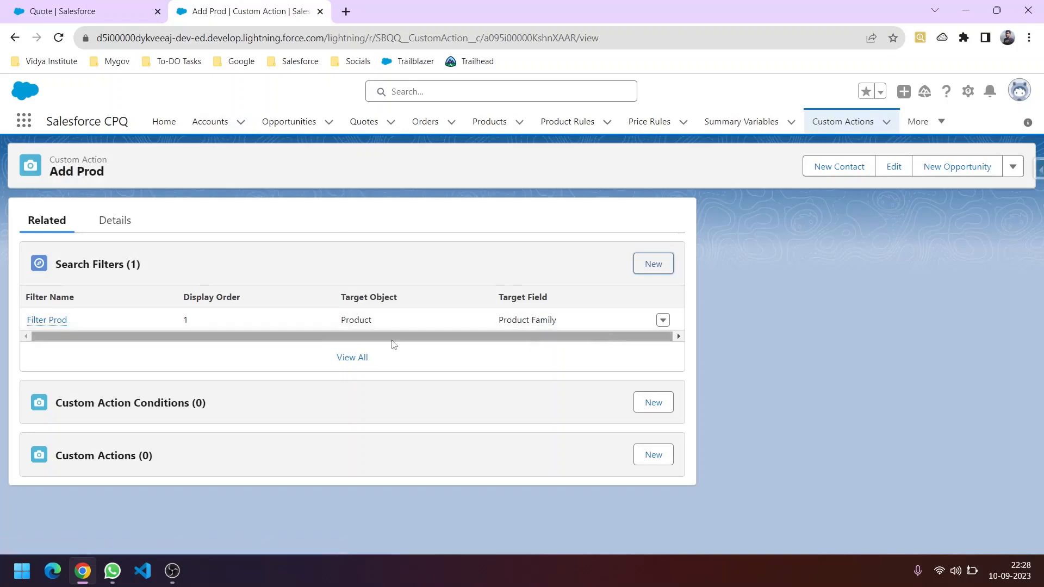
click(54, 320)
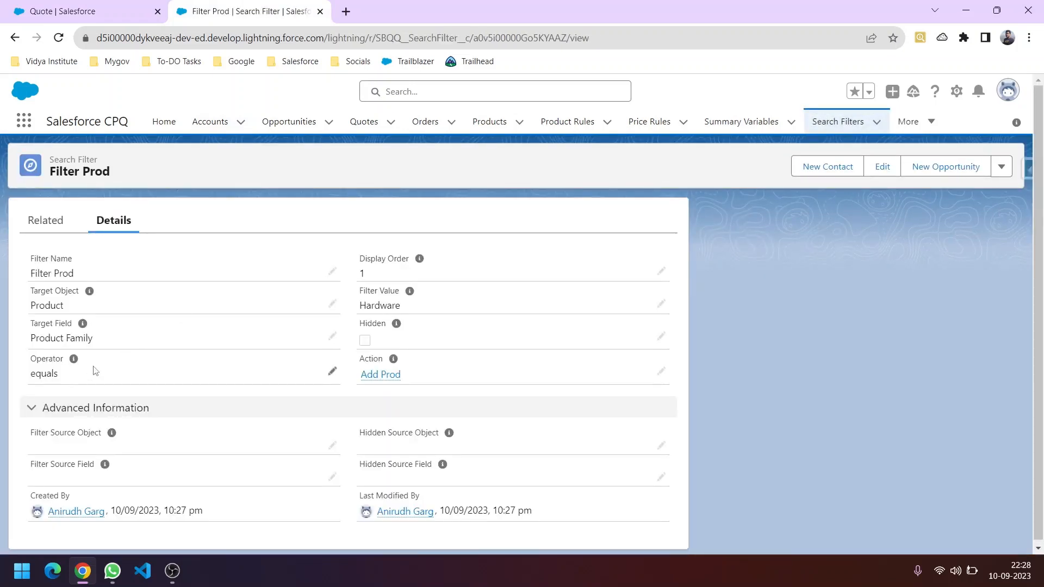
click(60, 11)
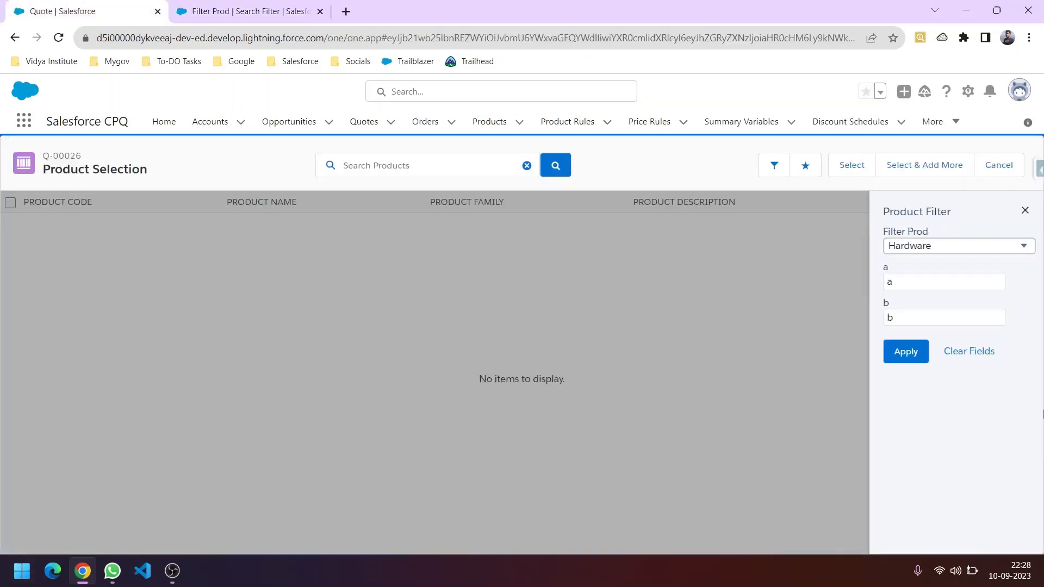
- Test the product filter with all fields cleared and again with Filter Prod set to Hardware
click(984, 356)
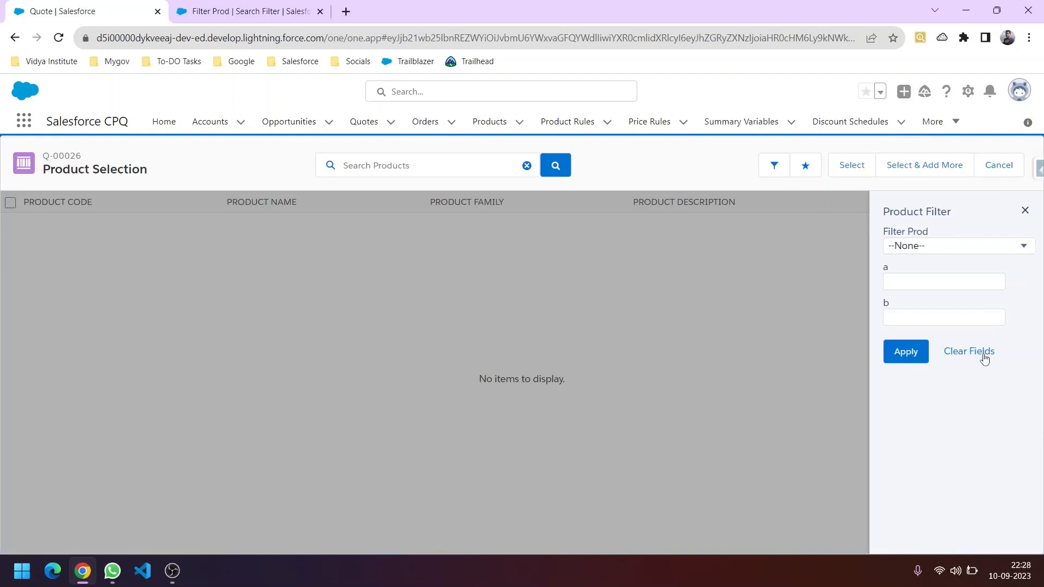
click(915, 360)
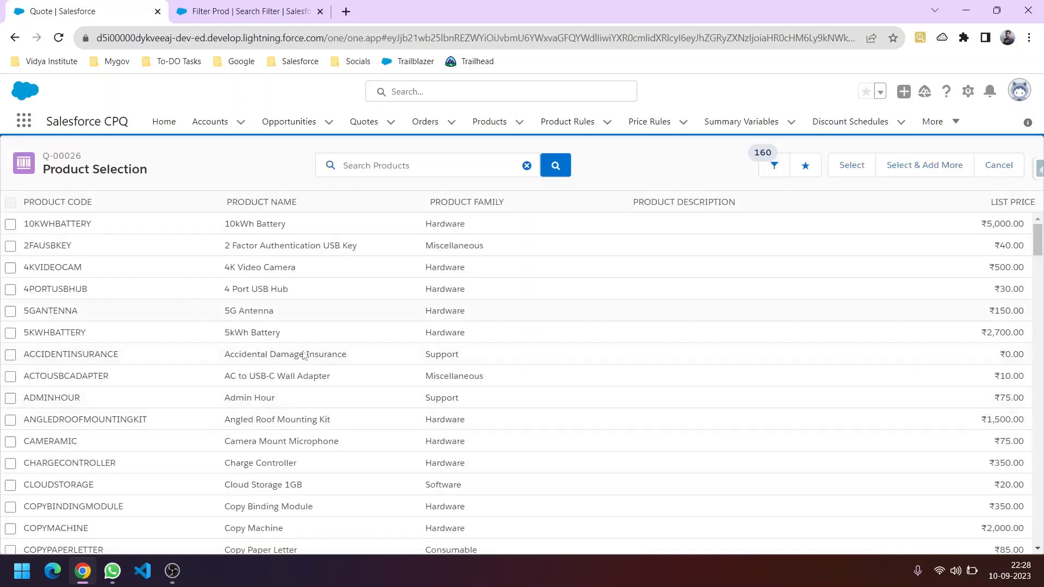
click(782, 172)
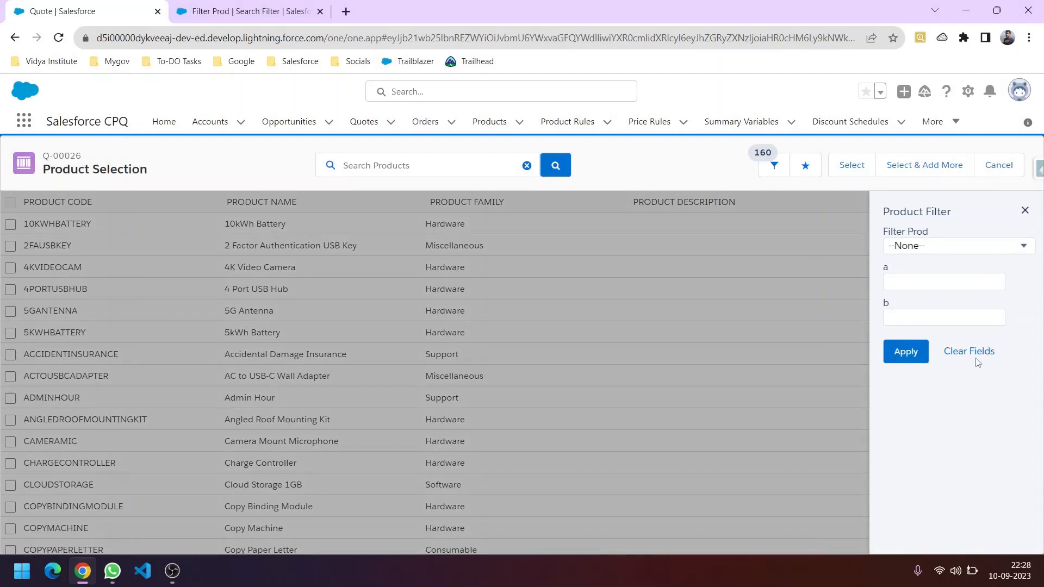
click(909, 247)
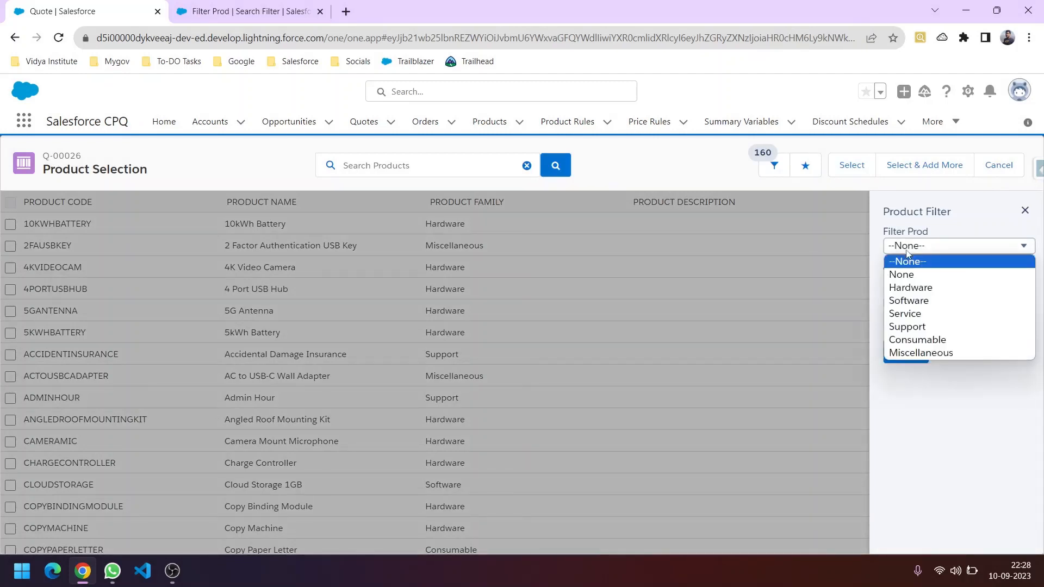
click(908, 286)
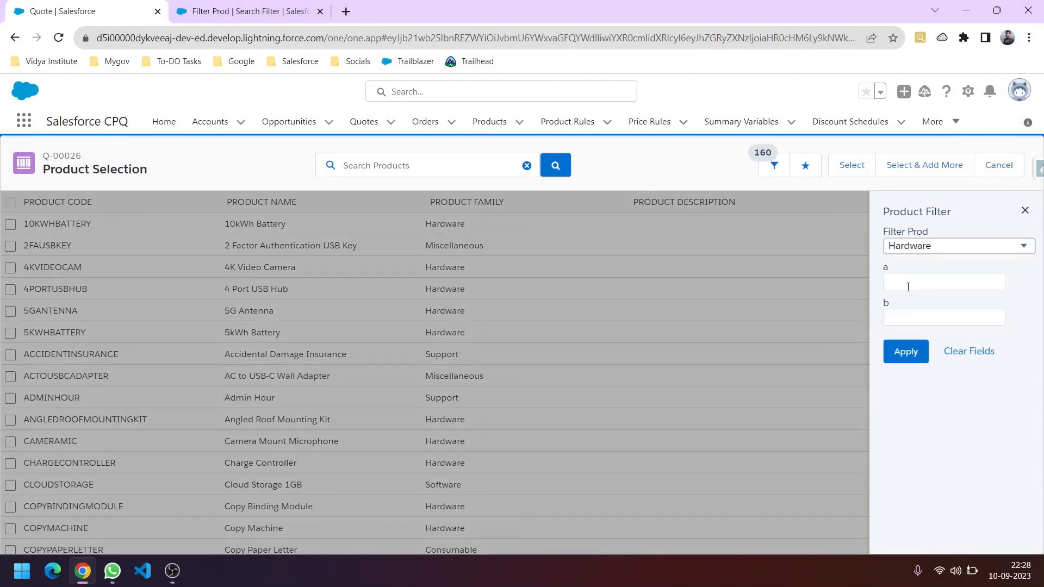
click(905, 352)
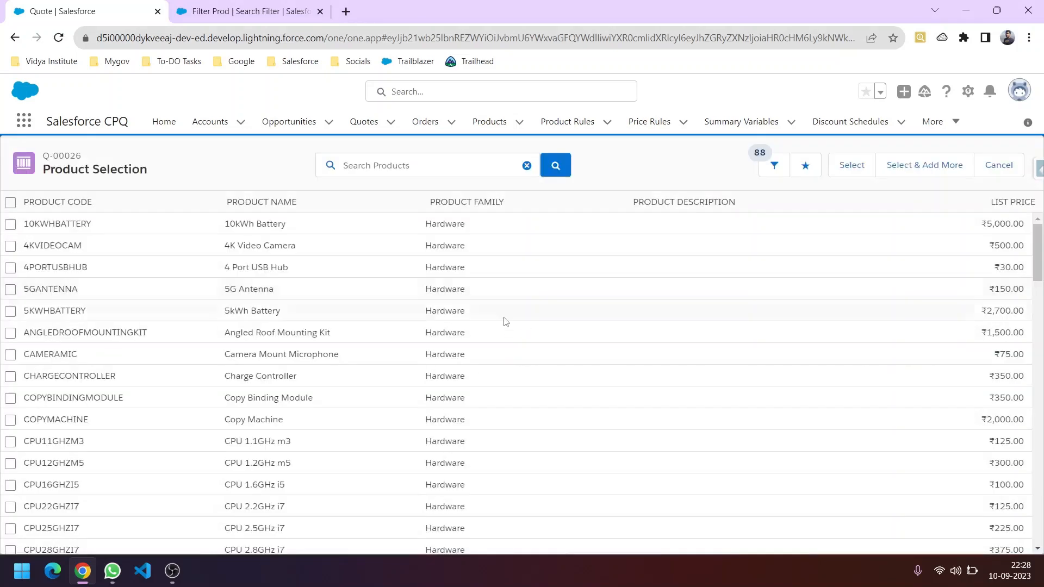
- Enable the Hidden option on the Filter Prod search filter and save the record
click(261, 12)
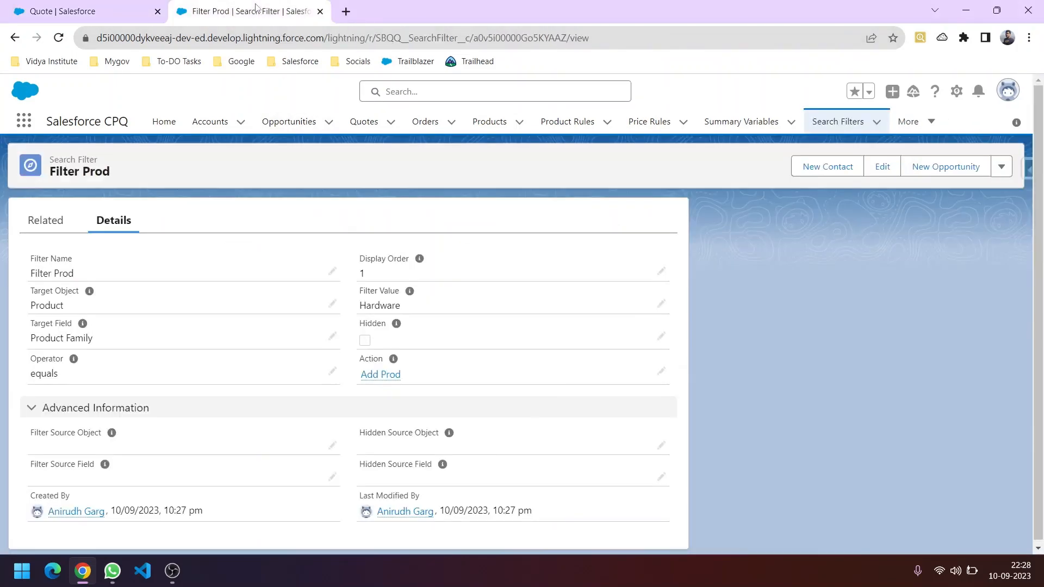
click(660, 337)
click(364, 346)
click(375, 530)
- Reload the quote line editor, start adding products and apply the product filter with fields a and b cleared
click(108, 5)
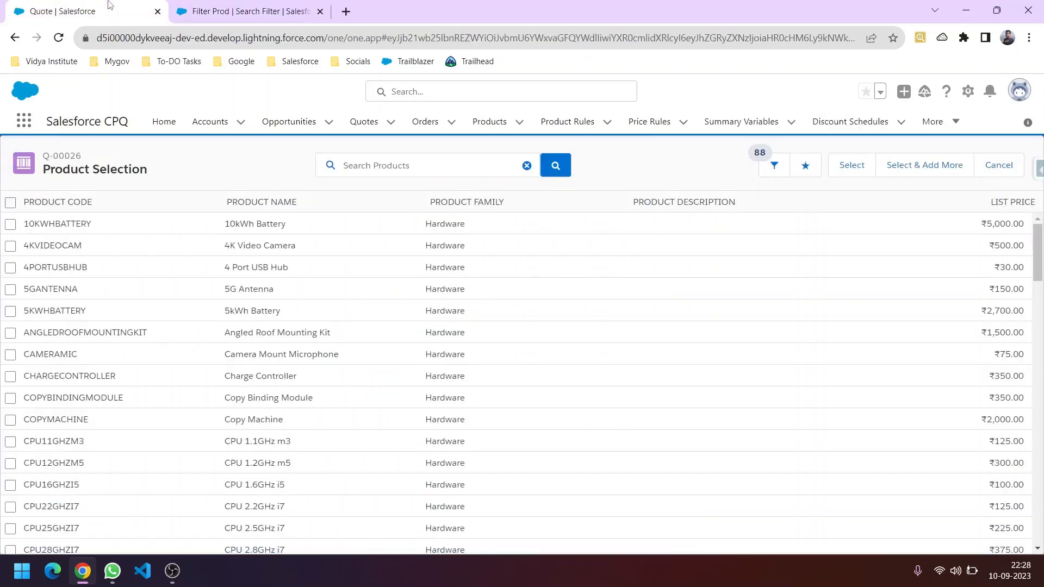
click(58, 37)
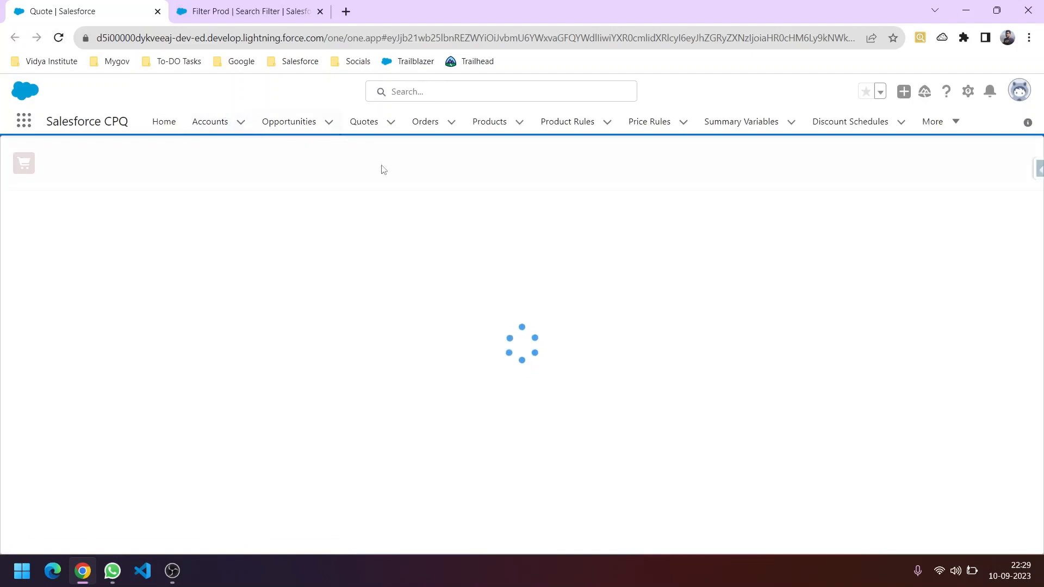
click(532, 166)
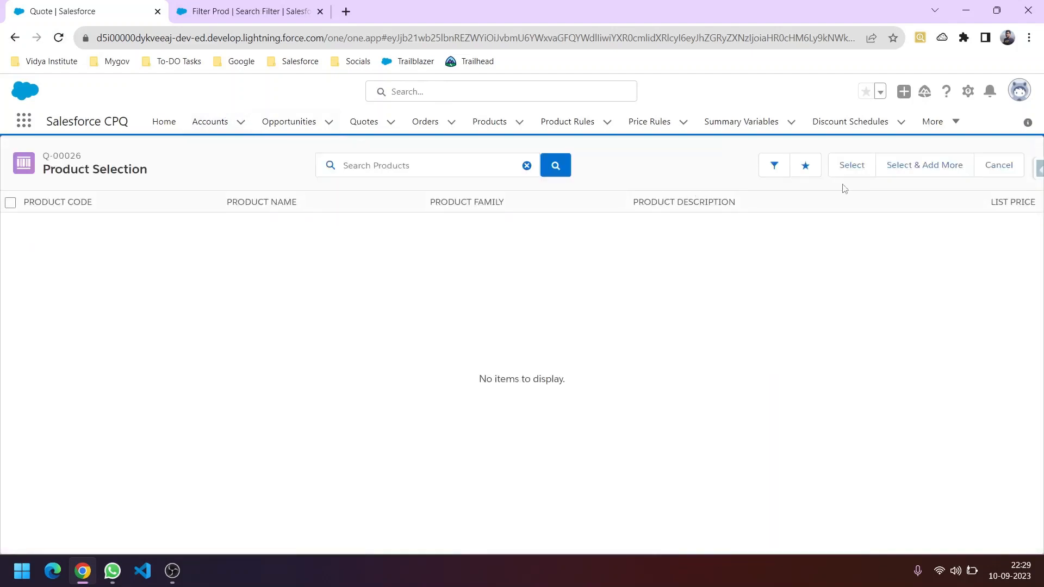
click(776, 172)
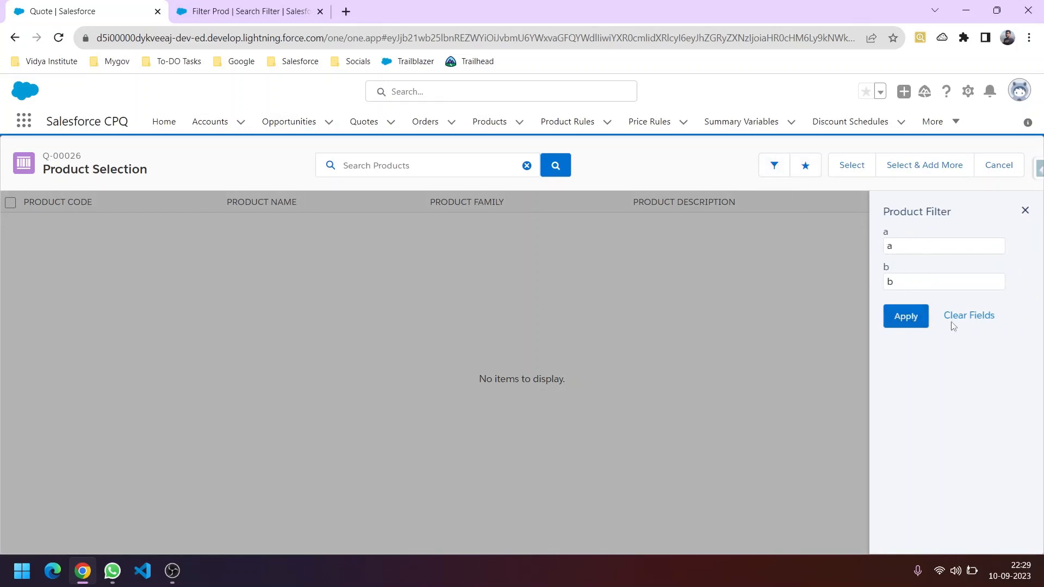
click(906, 317)
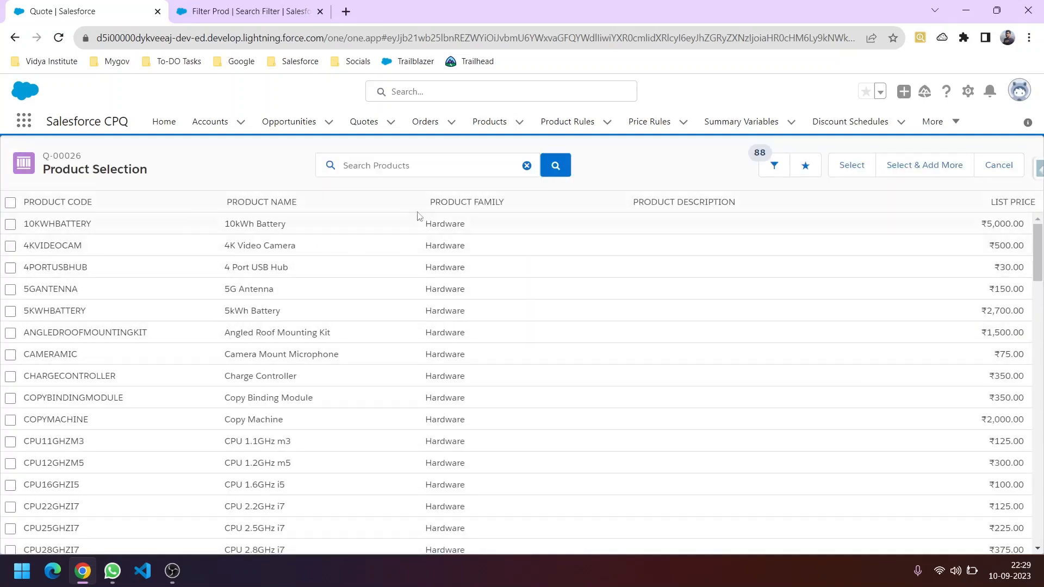
- Add the Smart UK Power Strip, Smart US Power Outlet and Smart US Power Strip to the quote and save it
scroll(446, 239, down, 20)
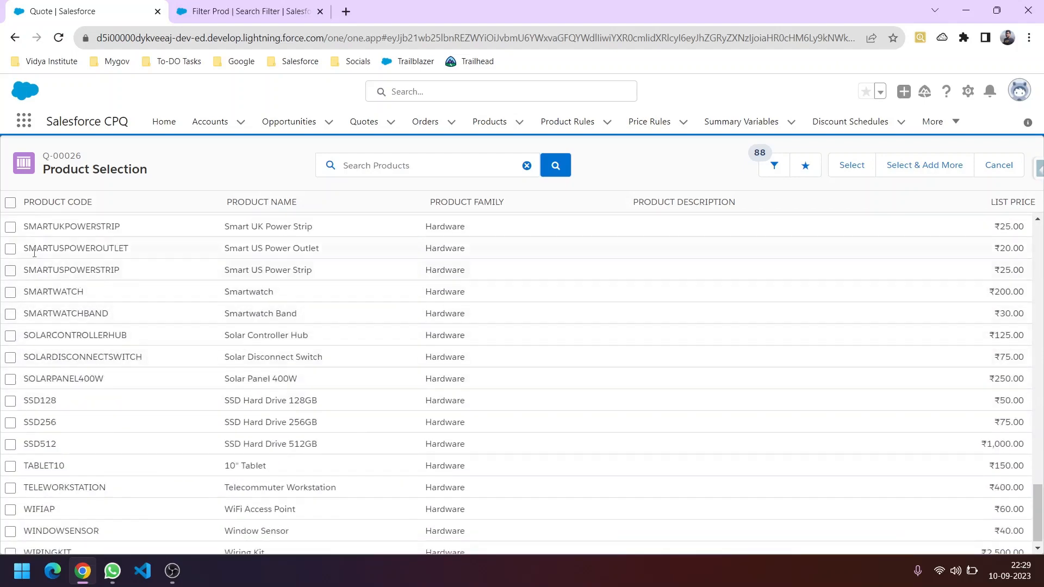
click(12, 230)
click(10, 248)
click(11, 270)
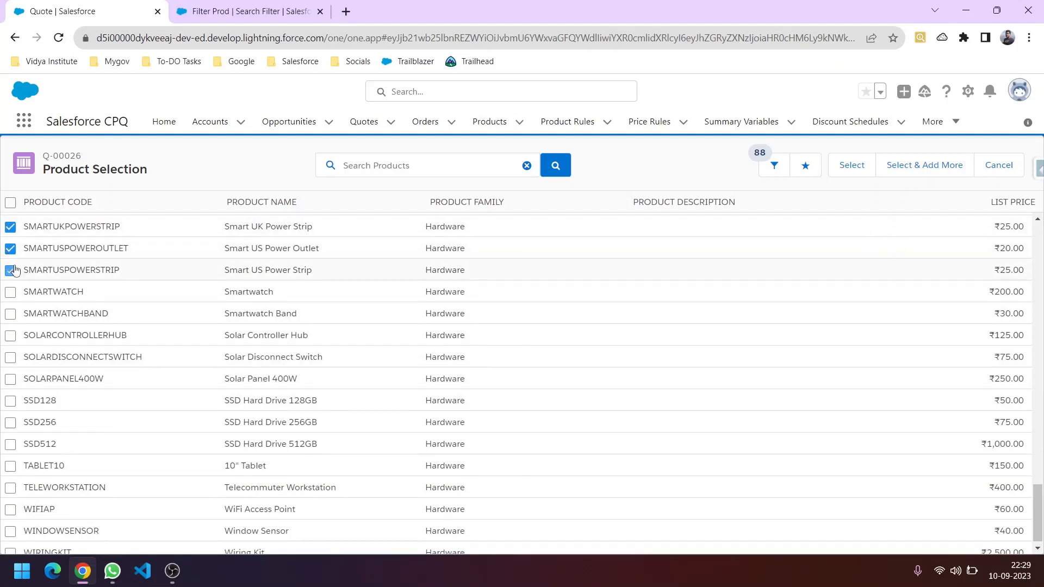
click(850, 166)
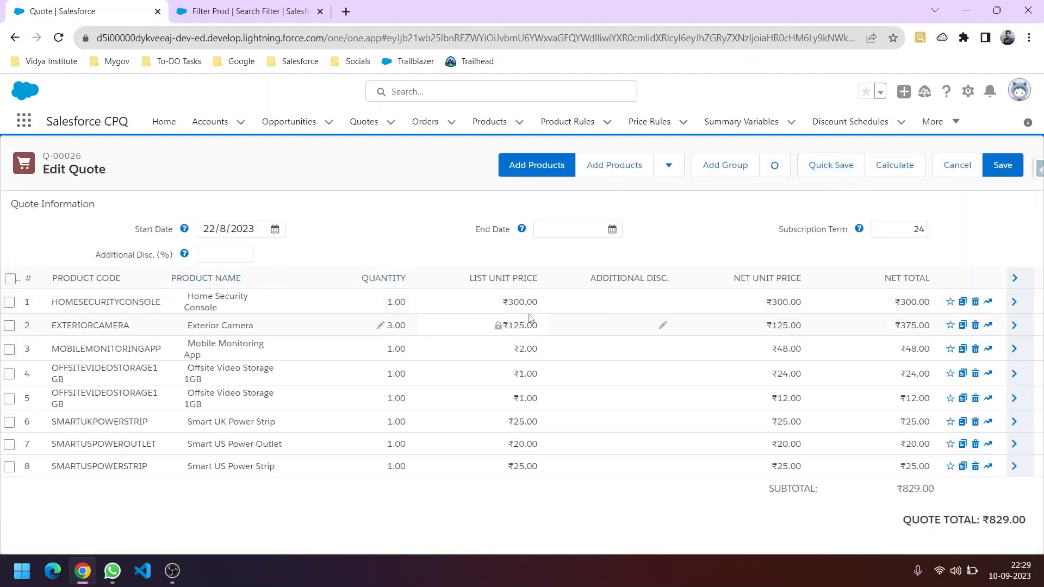
click(1004, 175)
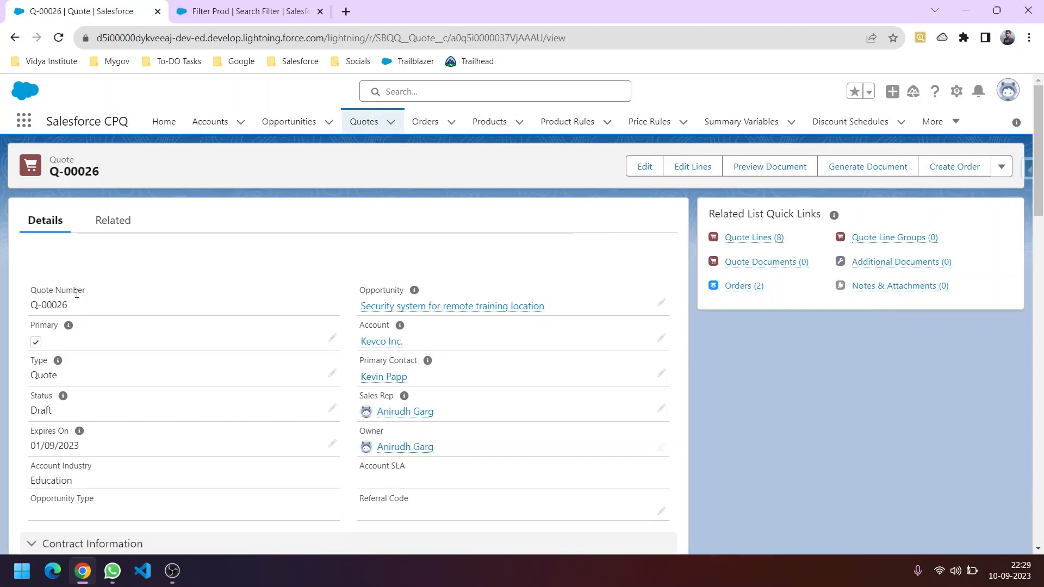
- Recheck the Filter Prod search filter record and reopen the quote's lines for editing
click(238, 14)
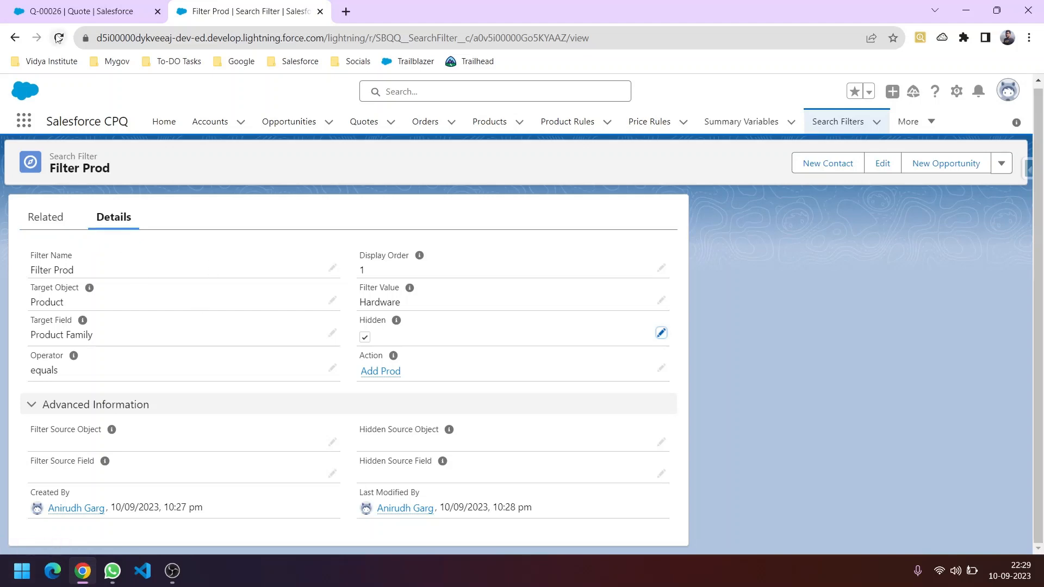
click(106, 13)
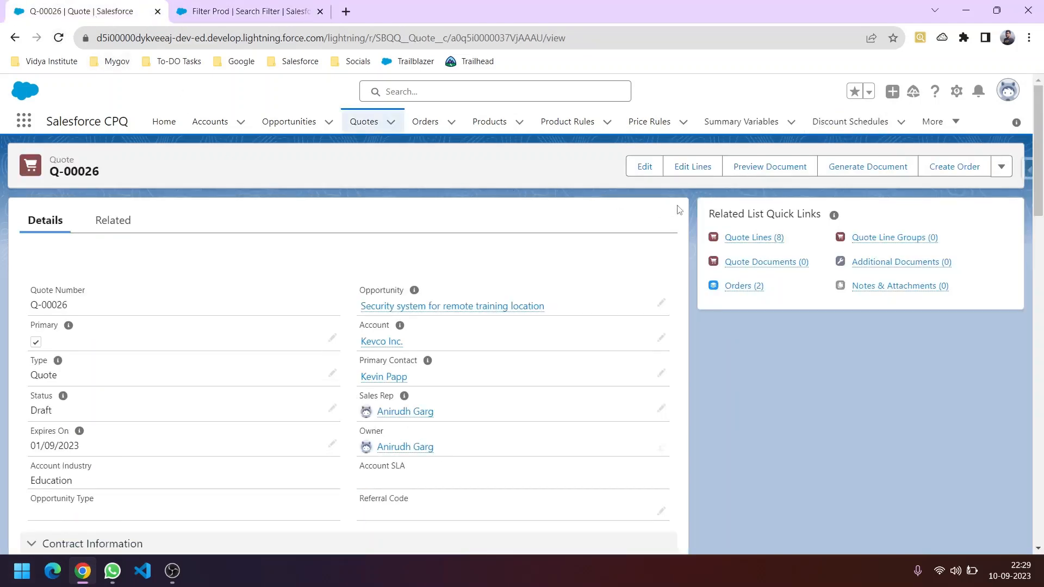
click(679, 173)
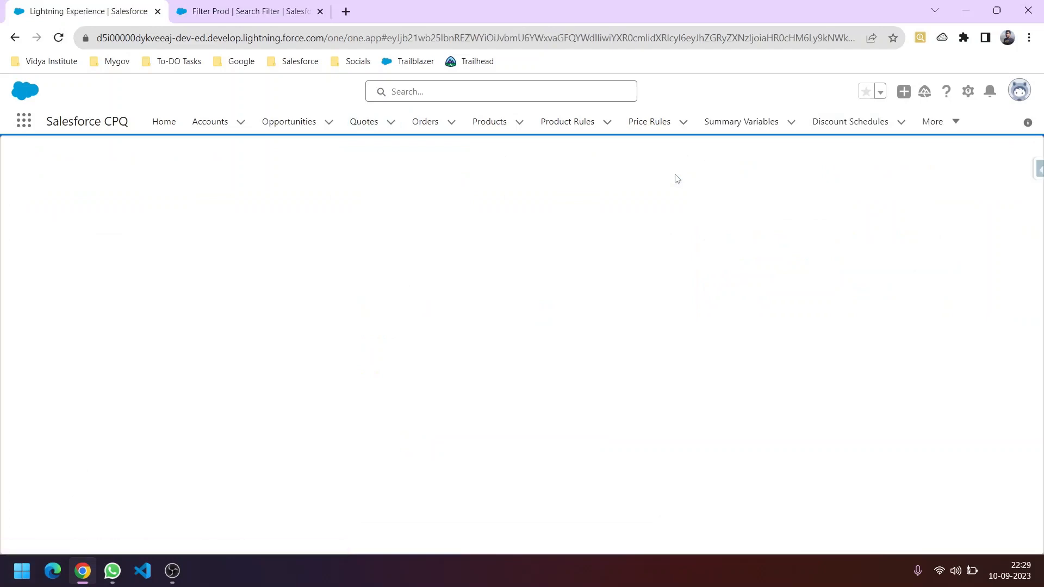